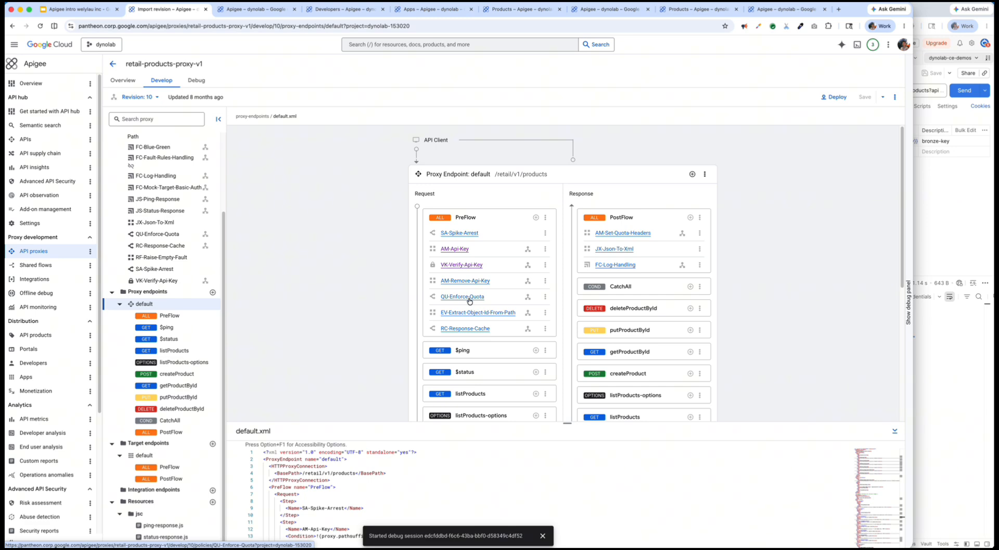
- Review the API Products slide and the overview of the retail-products-proxy-v1 proxy
left_click(75, 9)
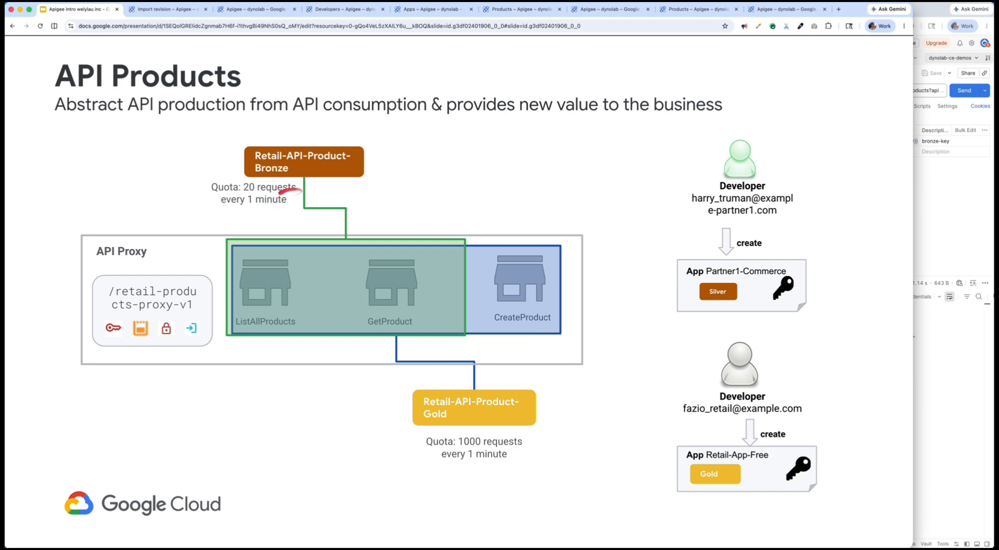
left_click(166, 10)
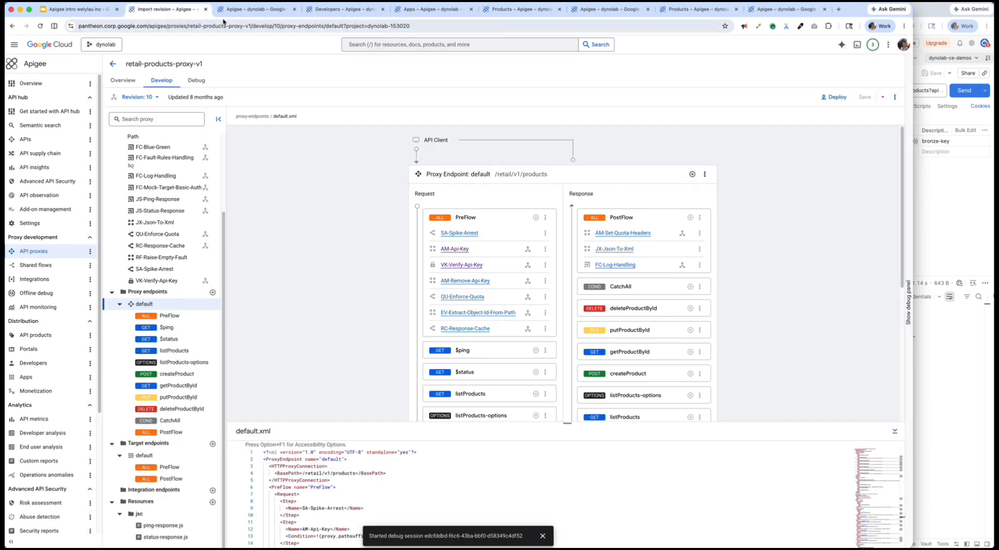
left_click(246, 11)
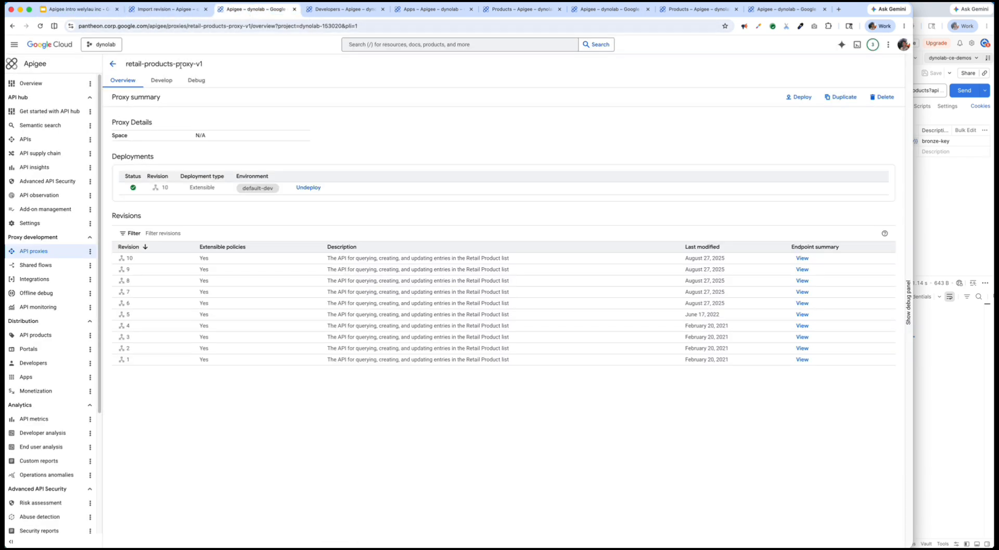
- Open a blank API product form and look at its name and display name fields
left_click(50, 339)
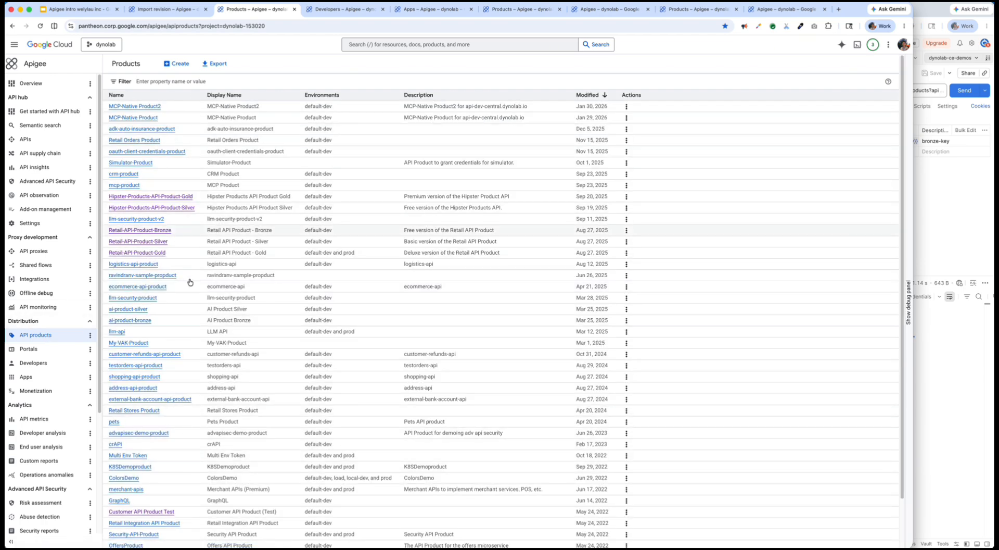
left_click(178, 64)
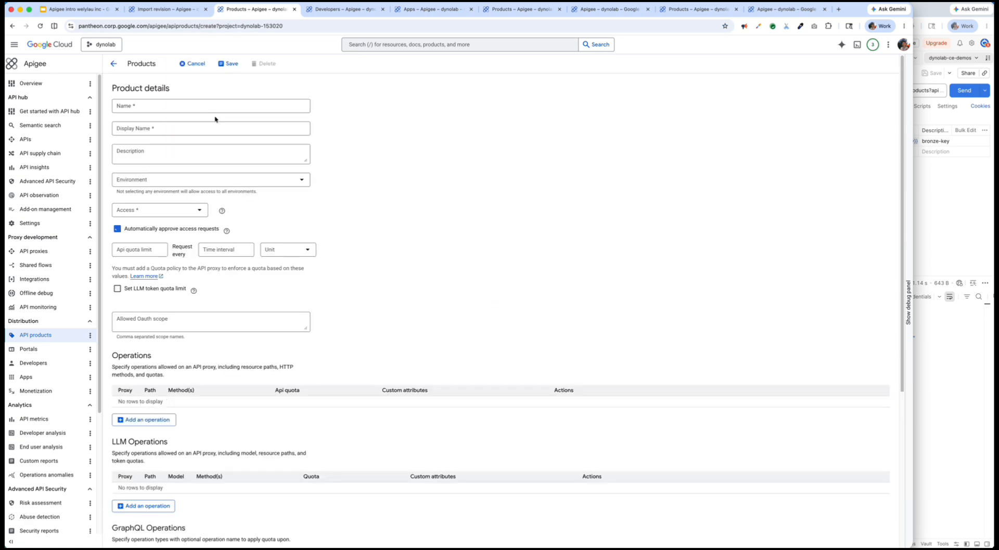
left_click(146, 106)
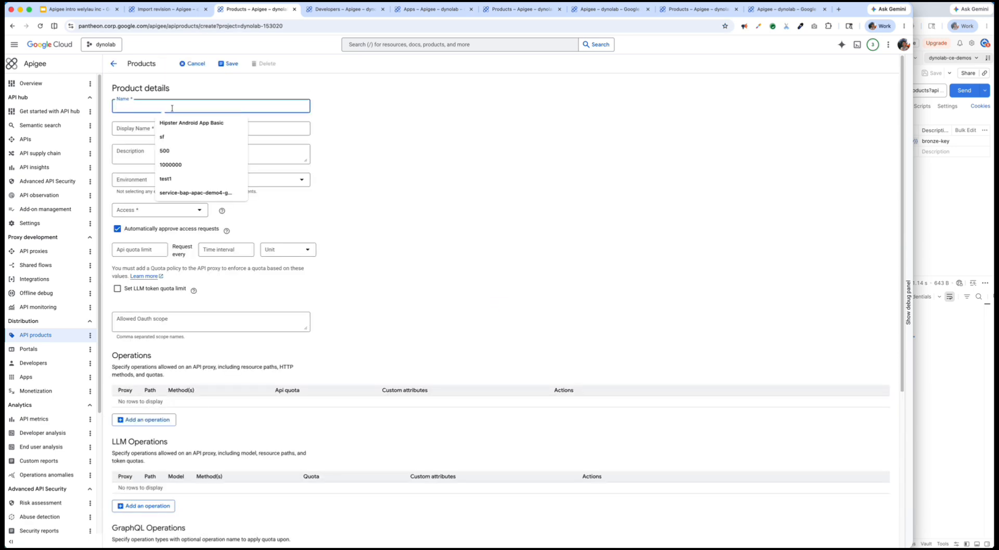
left_click(142, 128)
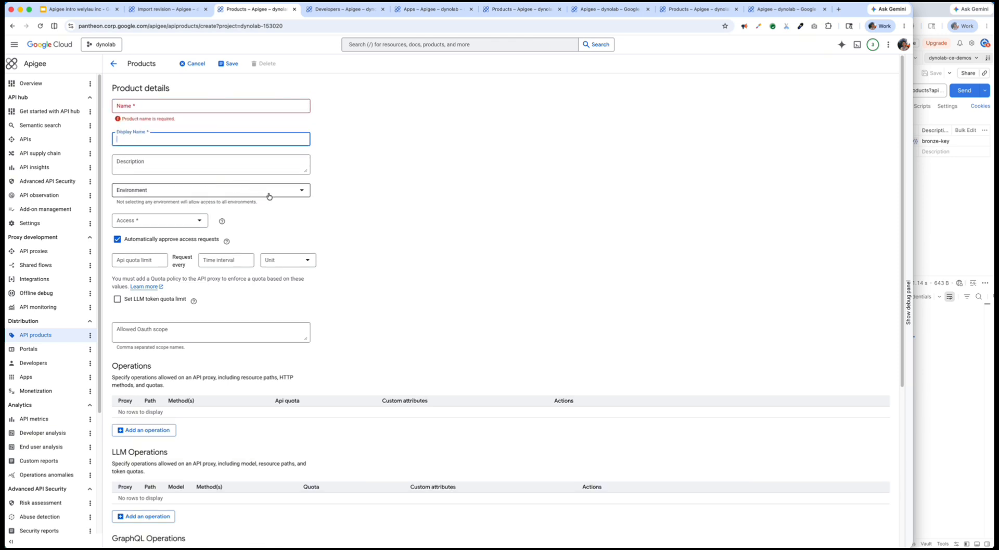
- Examine the quota limit, time interval and unit options and the Operations section of the new product form
left_click(141, 263)
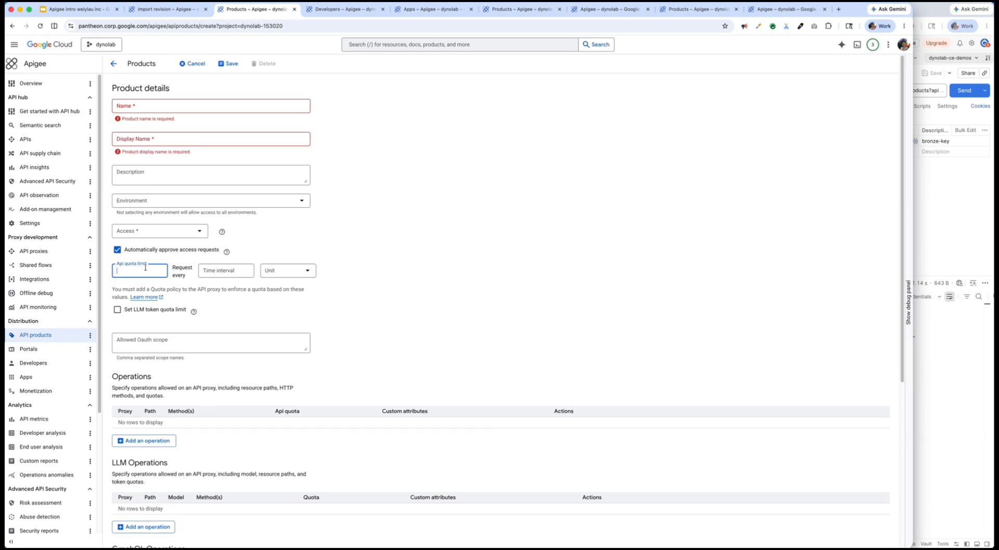
left_click(223, 268)
left_click(270, 270)
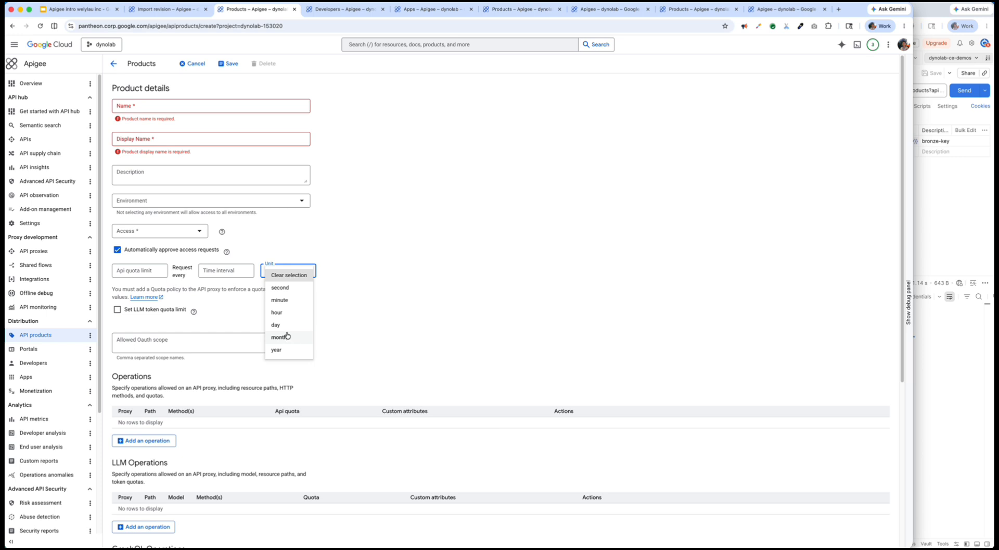
left_click(145, 277)
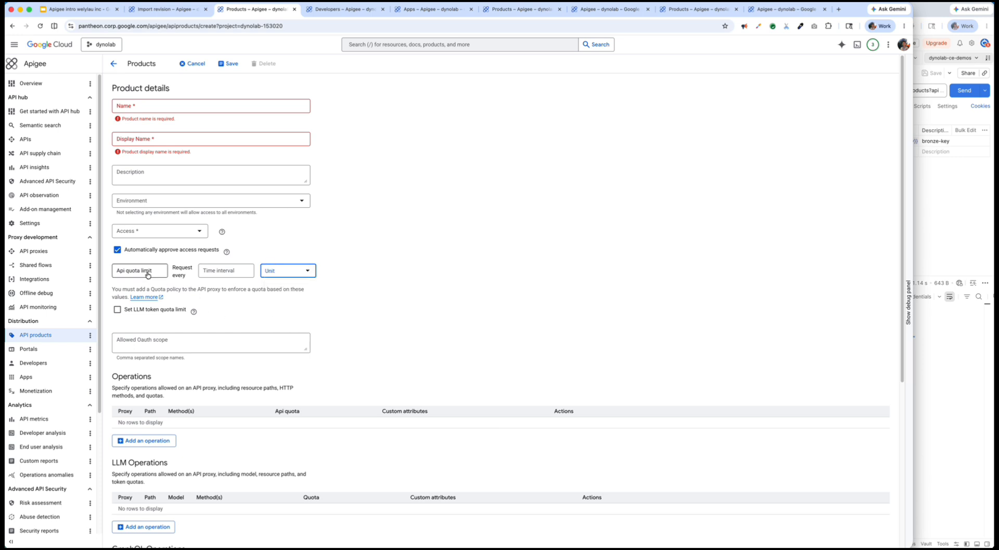
left_click(223, 270)
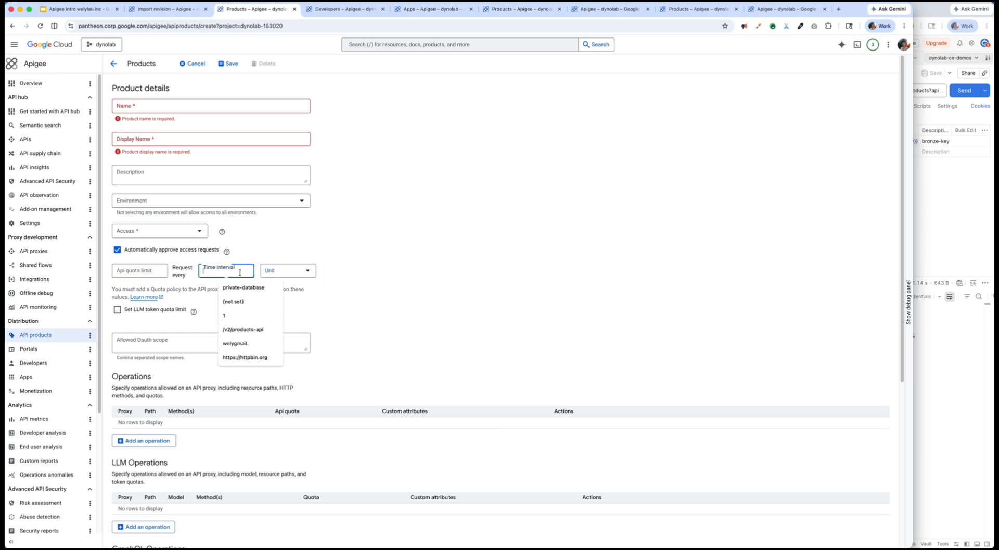
left_click(279, 274)
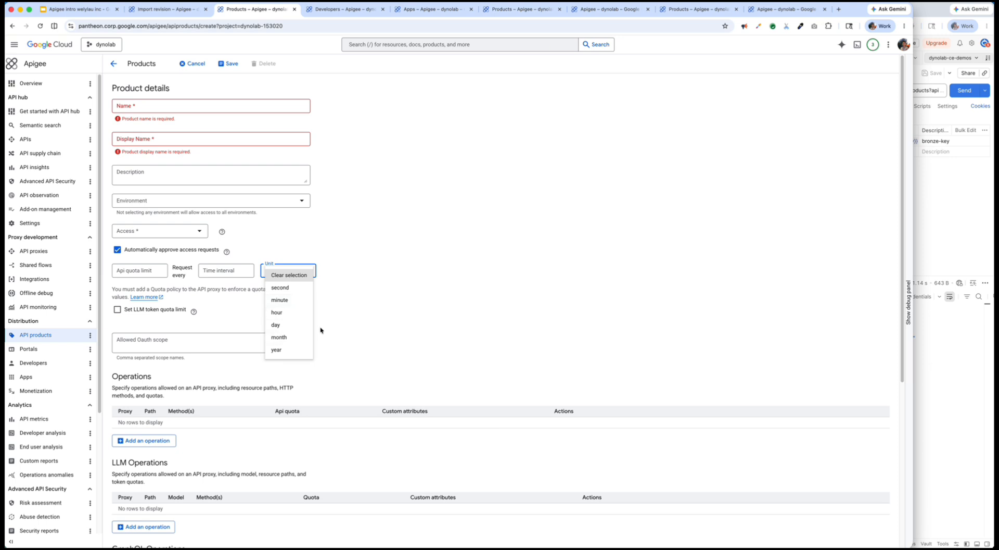
left_click(232, 400)
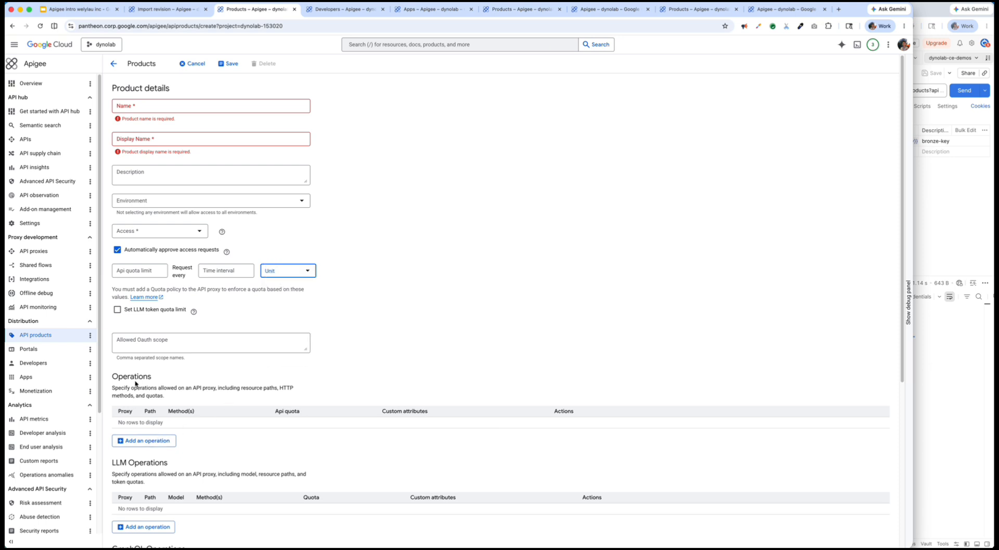
left_click_drag(127, 376, 181, 434)
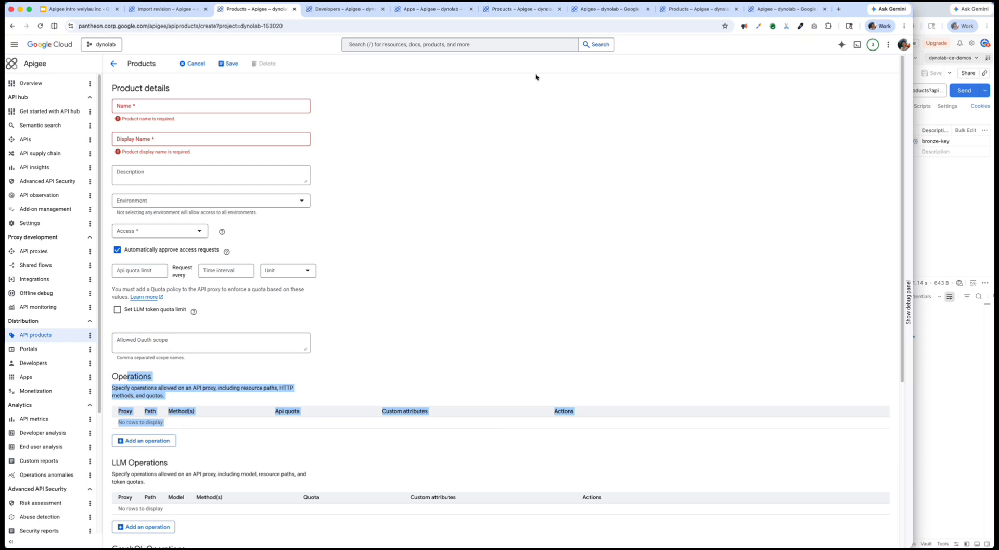
- Examine the name, API quota, API proxies and paths of the existing Retail-API-Product-Bronze product at a larger page size
left_click(522, 11)
scroll(516, 145, "up", 7)
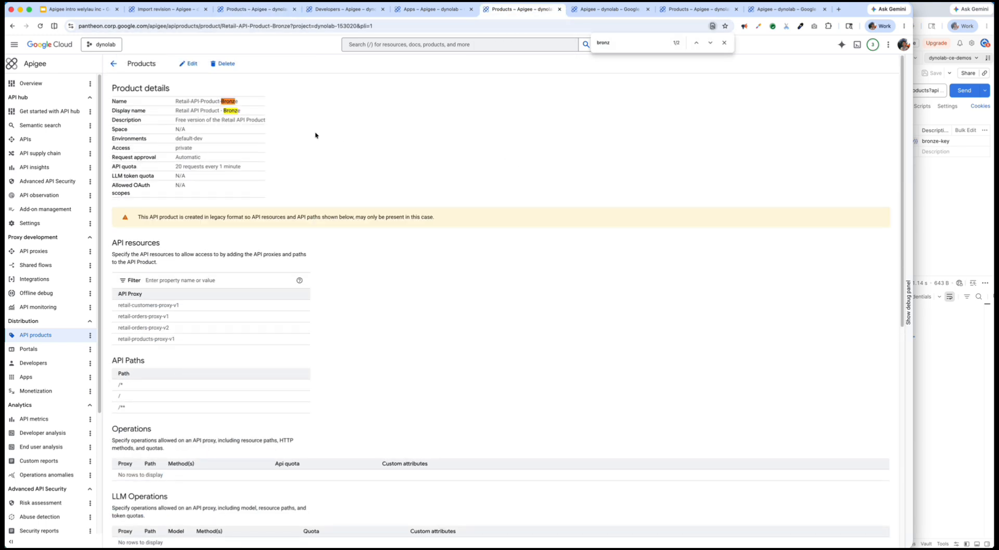
left_click_drag(176, 102, 206, 102)
key("super+equal")
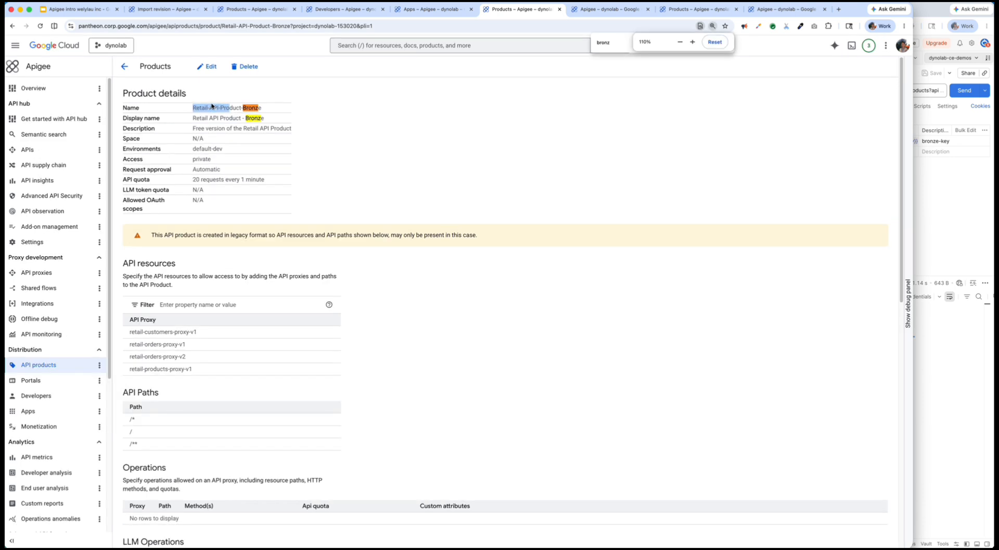
left_click(231, 159)
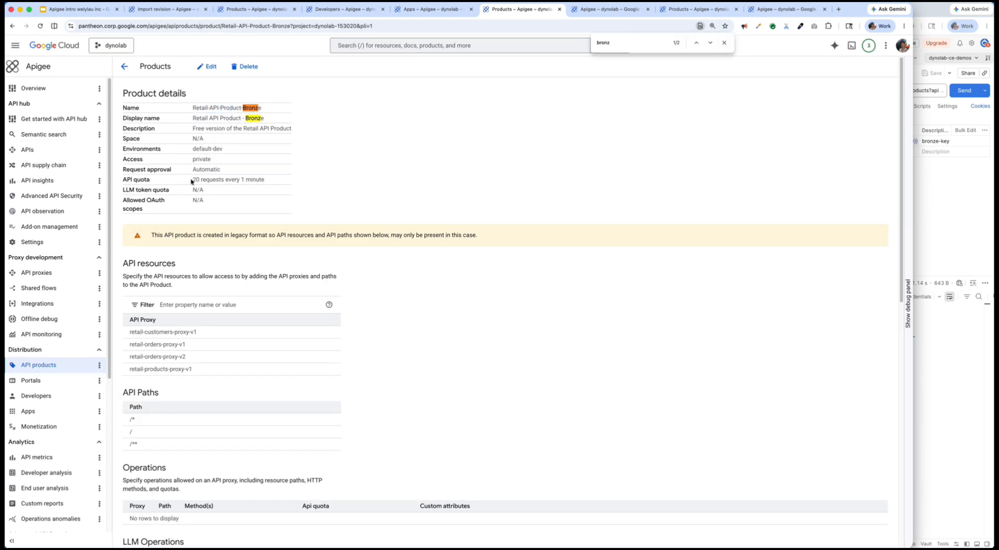
left_click_drag(191, 180, 254, 181)
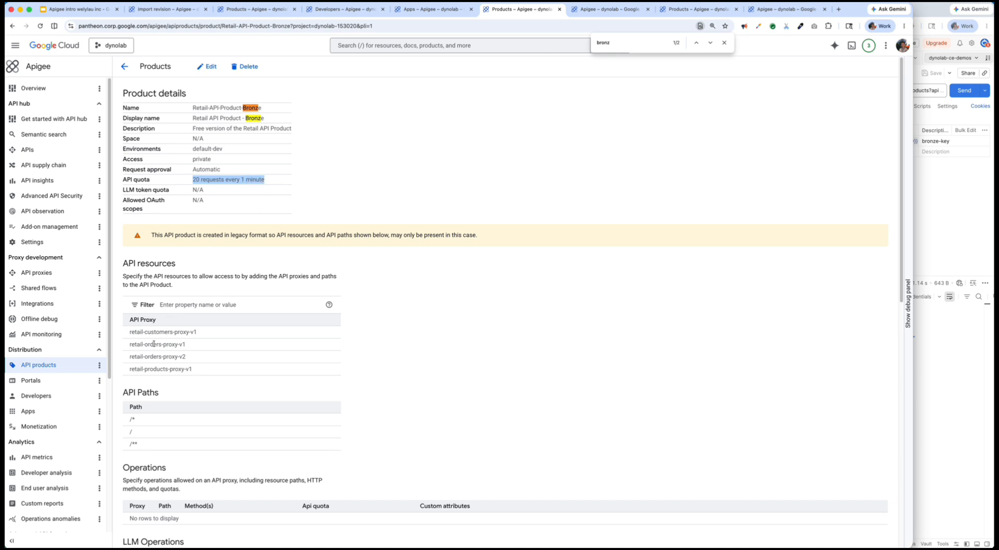
left_click_drag(149, 335, 202, 407)
left_click(202, 407)
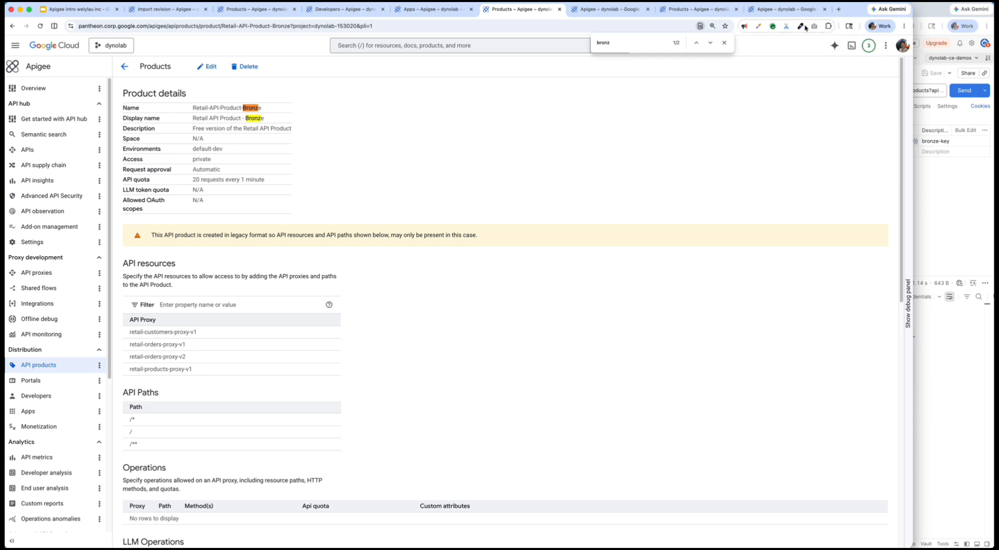
- Compare the API quota of Retail-API-Product-Gold with the Bronze product and return to the API Products slide
left_click(690, 12)
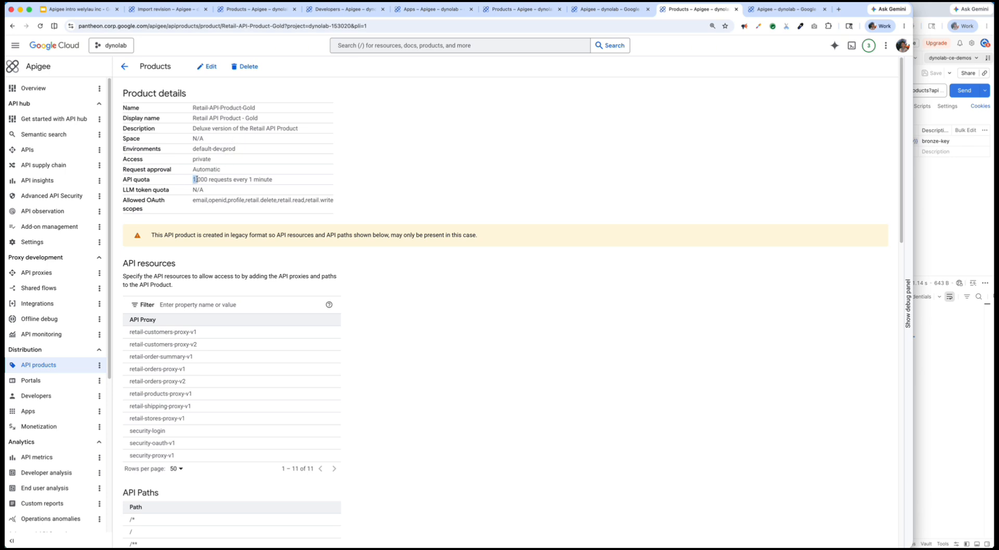
left_click_drag(195, 179, 286, 183)
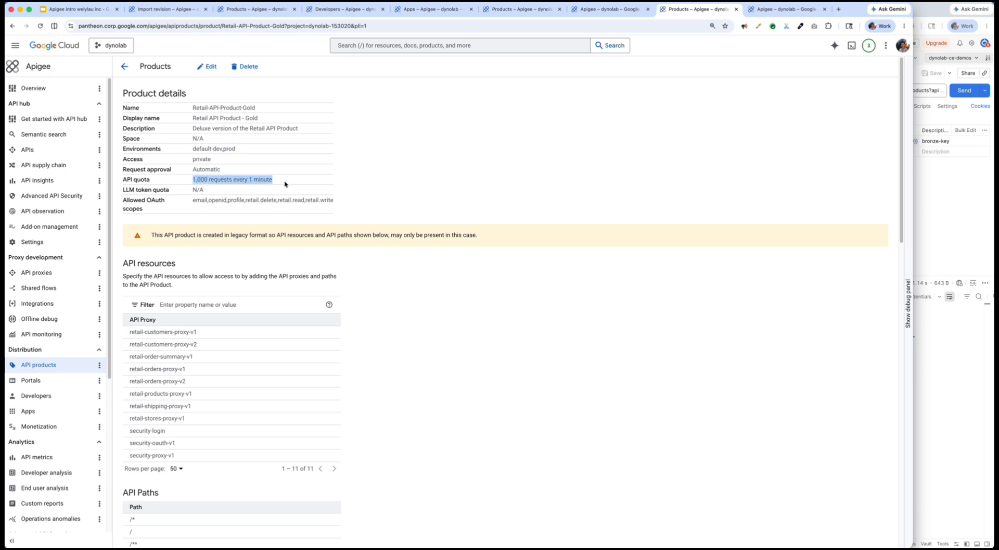
left_click(273, 184)
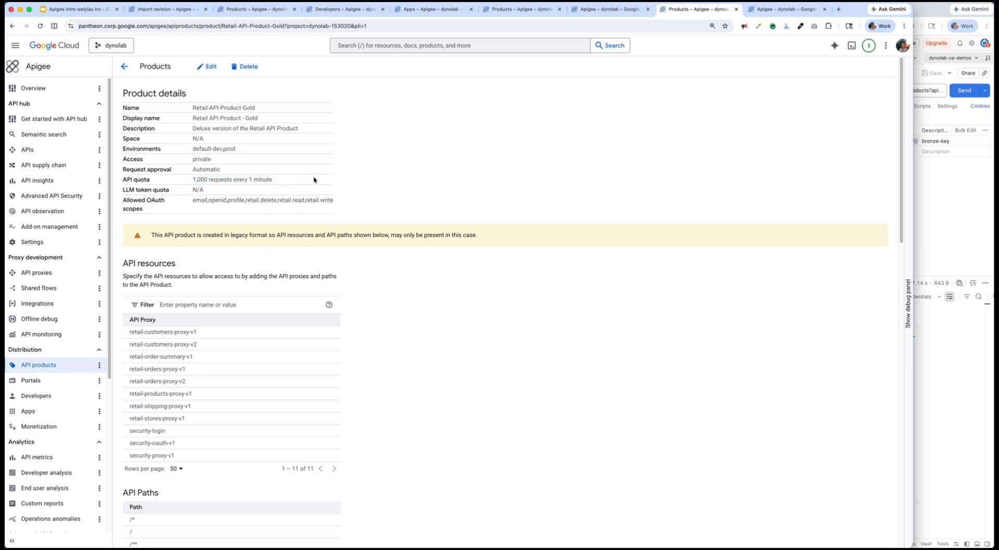
left_click(515, 9)
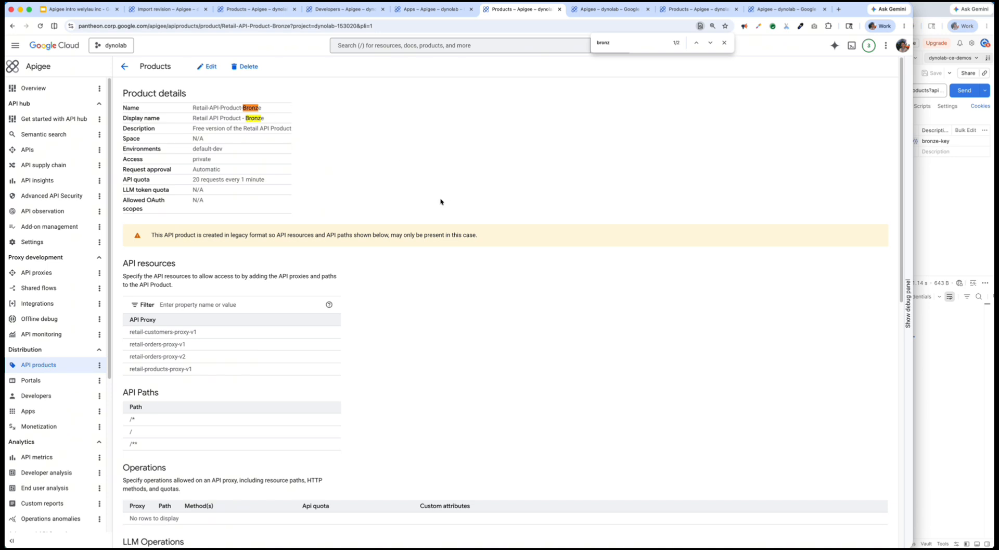
left_click(81, 9)
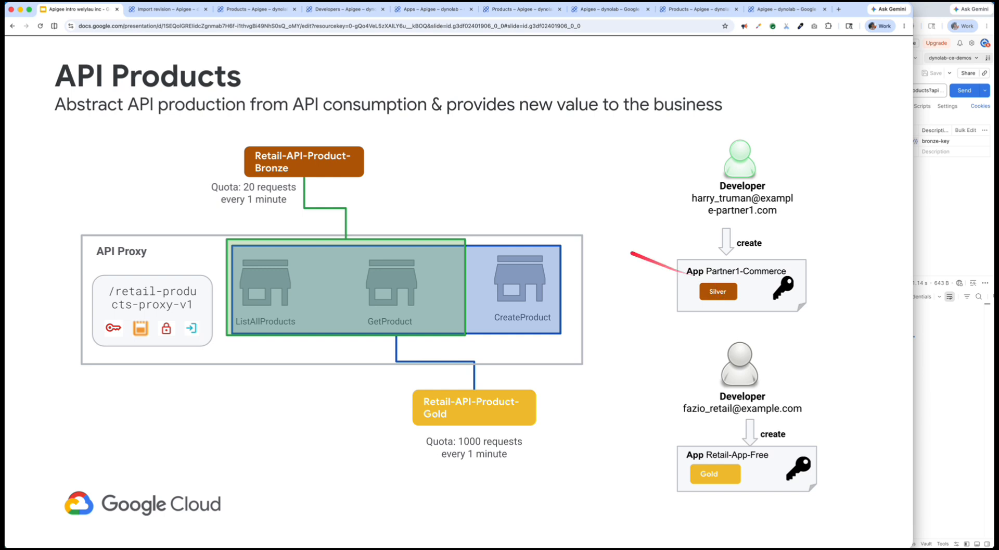
- Start creating a new Apigee app and look through the developers available as its owner
left_click(255, 8)
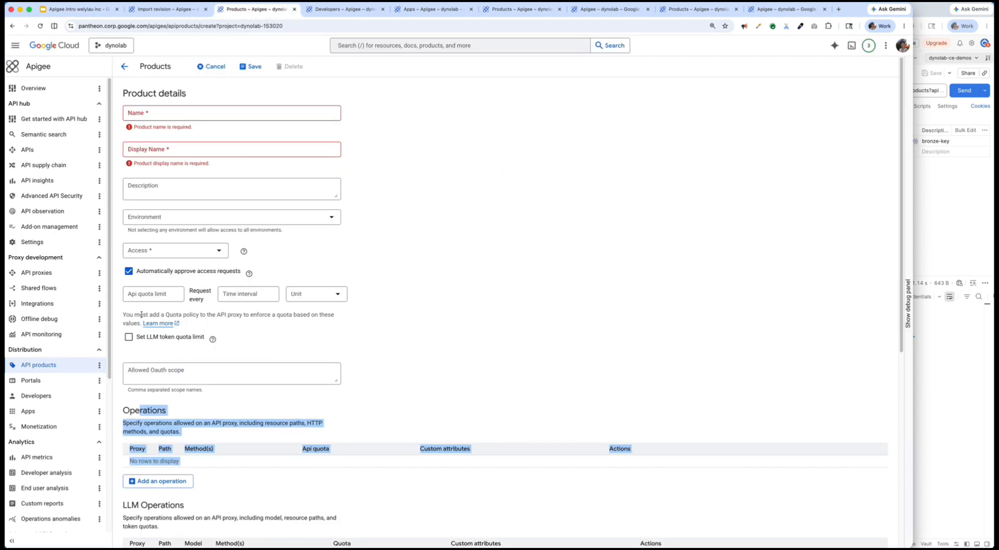
left_click(33, 414)
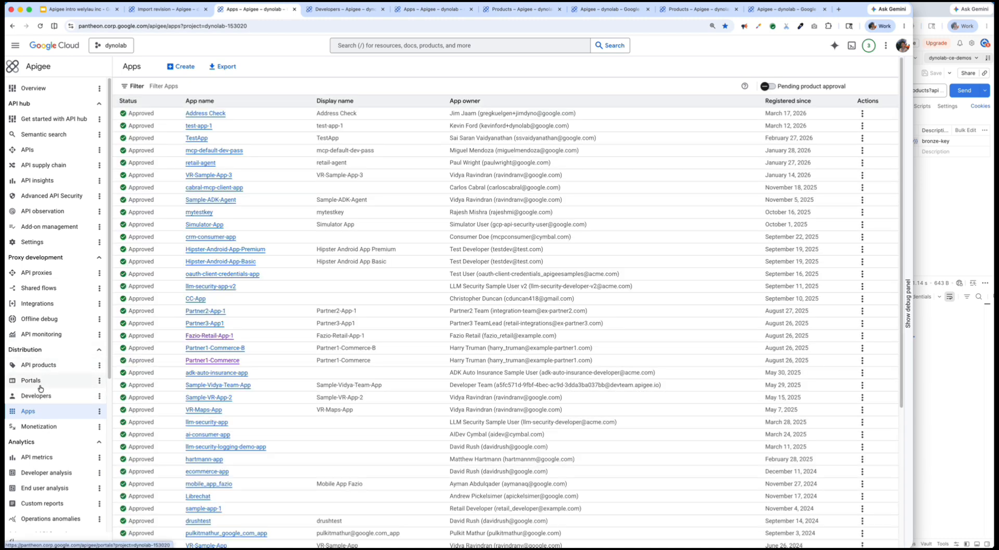
left_click(182, 66)
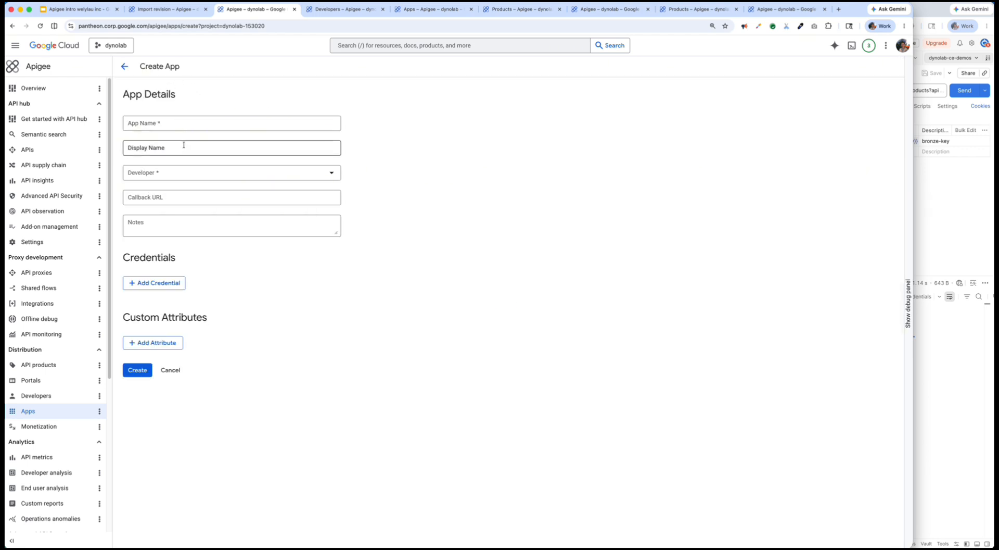
left_click(309, 176)
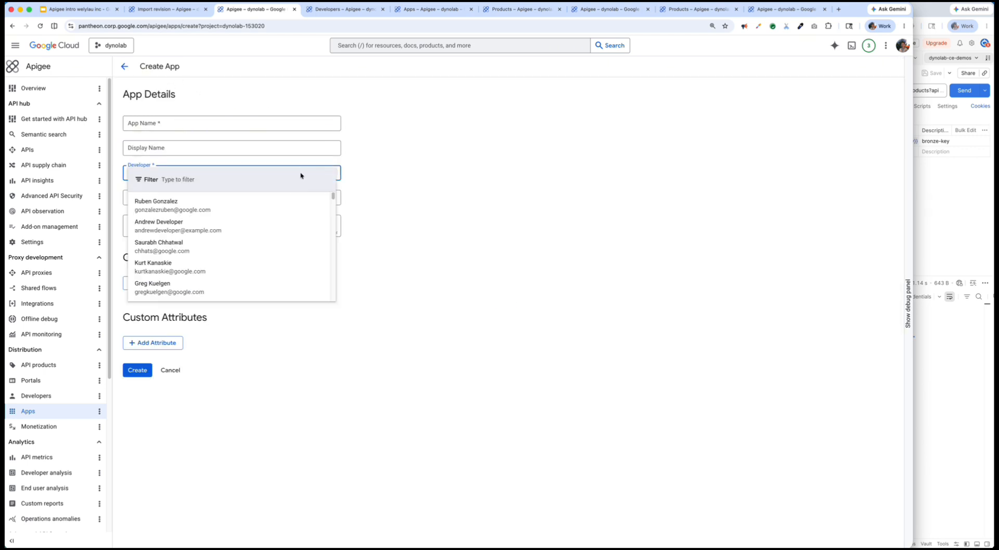
left_click(435, 174)
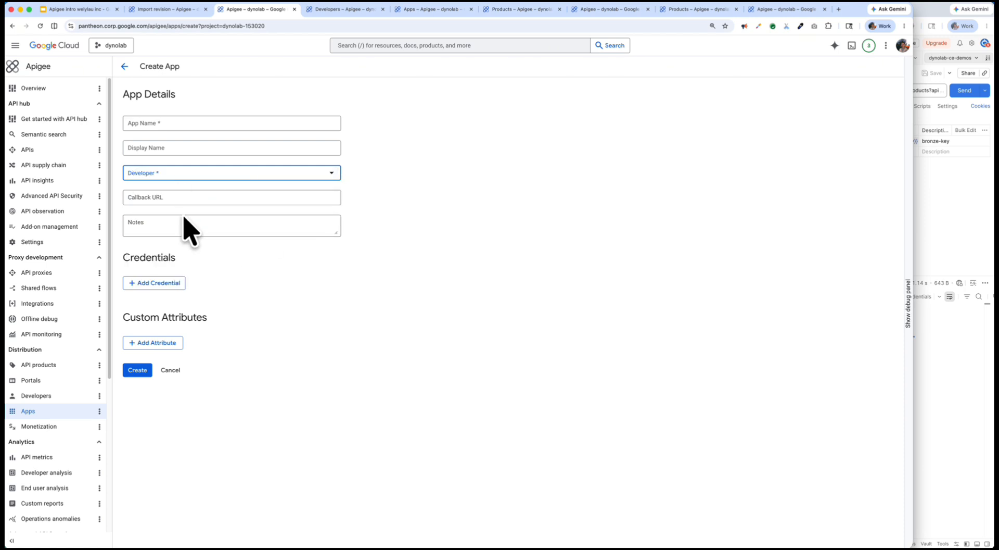
- Add a credential to the new app with a Duration expiry of 90 days
left_click(165, 285)
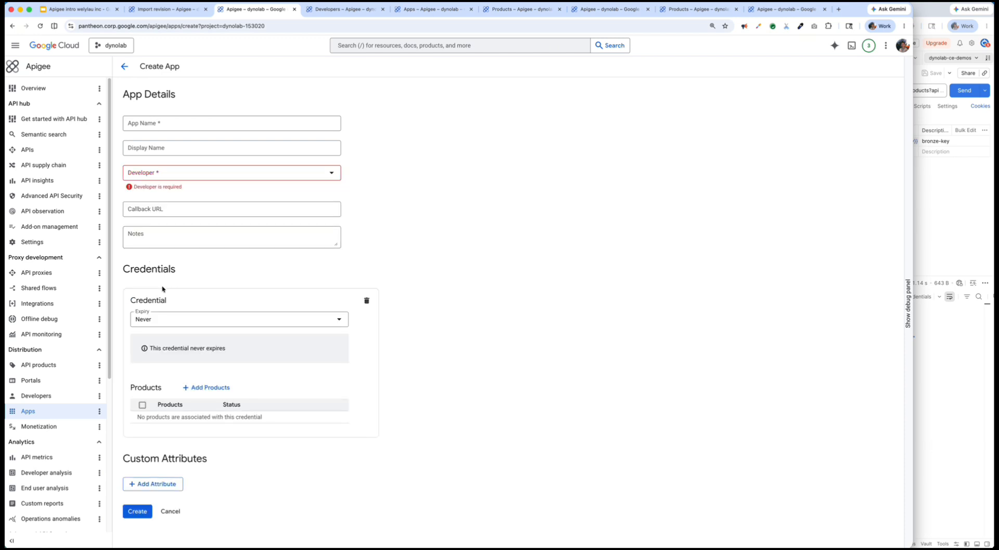
left_click(217, 321)
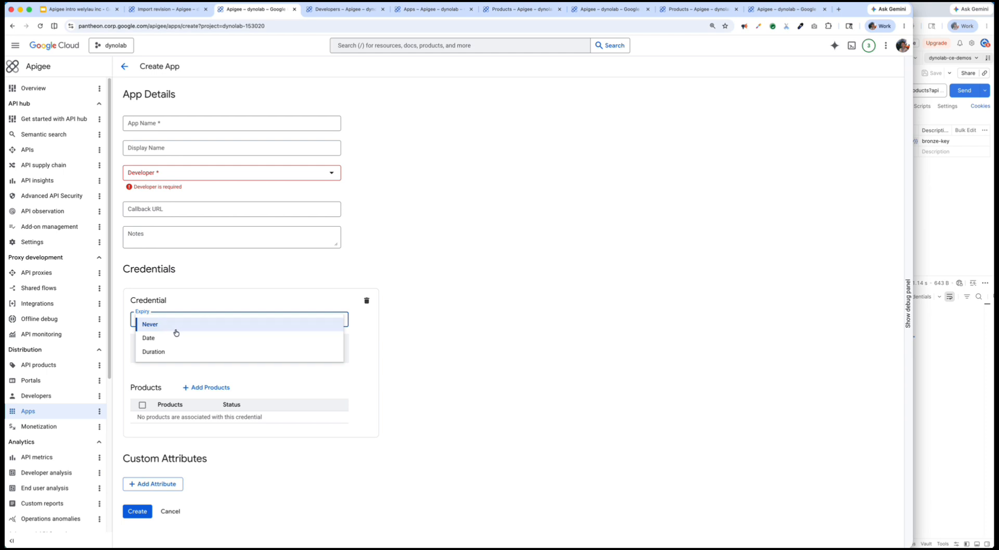
left_click(174, 352)
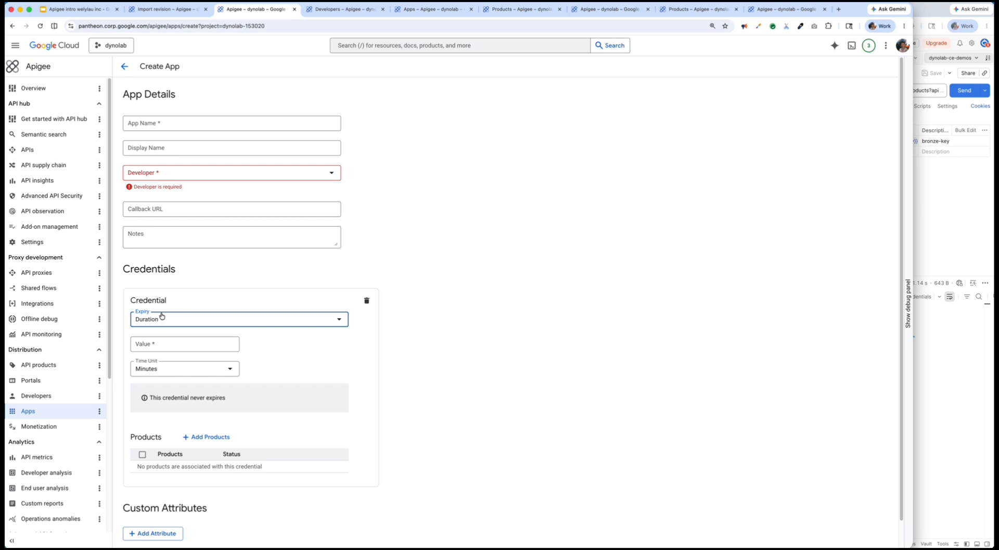
left_click(174, 344)
type("90")
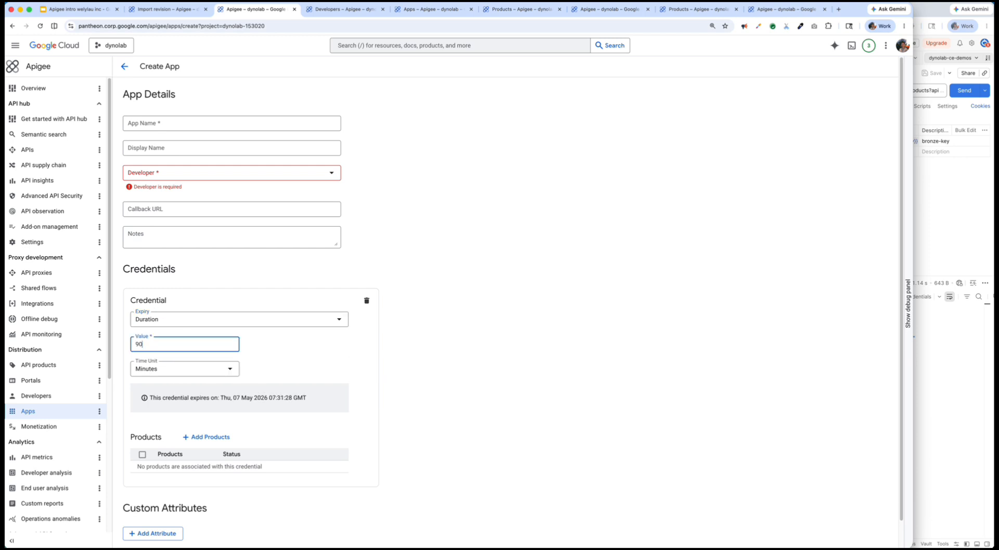
left_click(173, 370)
left_click(179, 400)
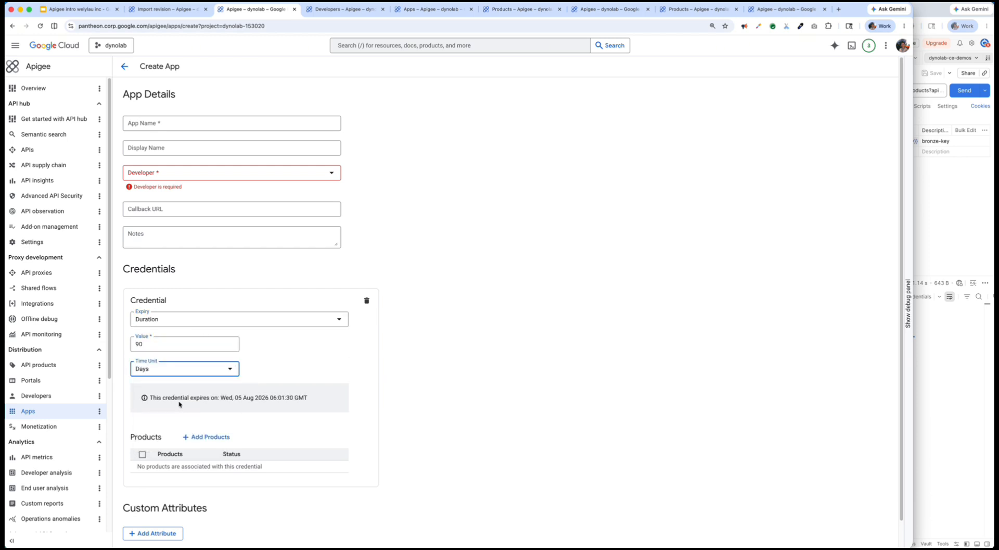
- Associate the Retail API Product - Bronze product with the new app's credential
scroll(182, 401, "down", 1)
left_click(191, 409)
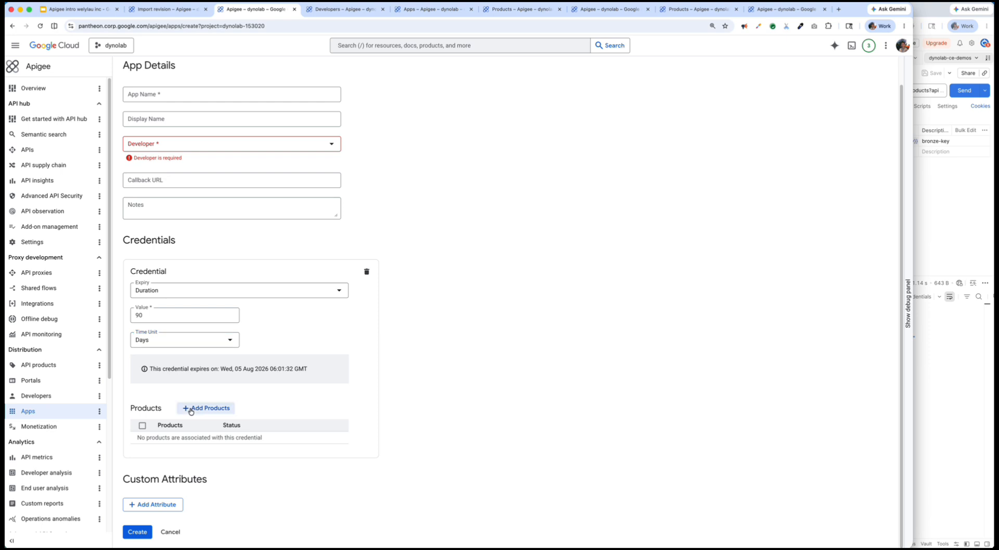
left_click(760, 77)
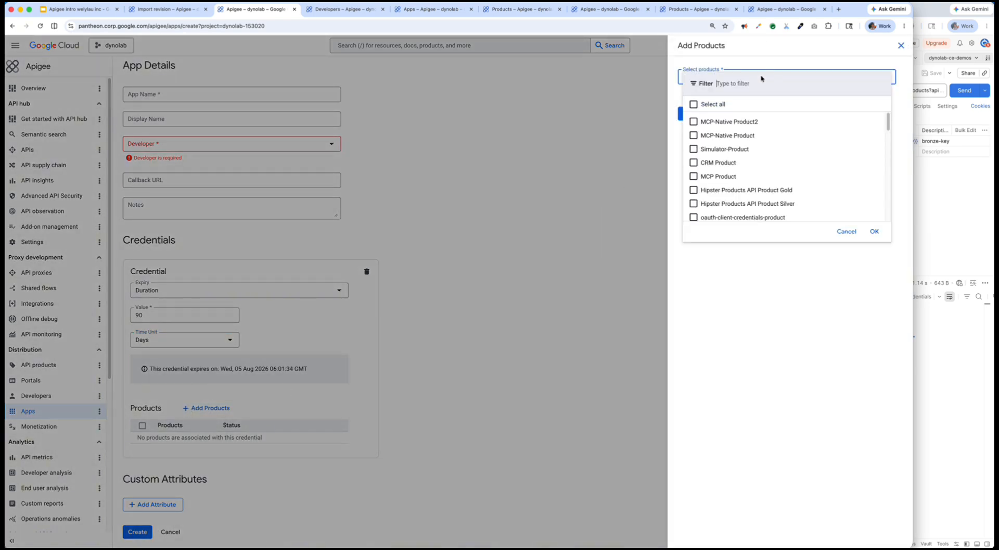
type("bro")
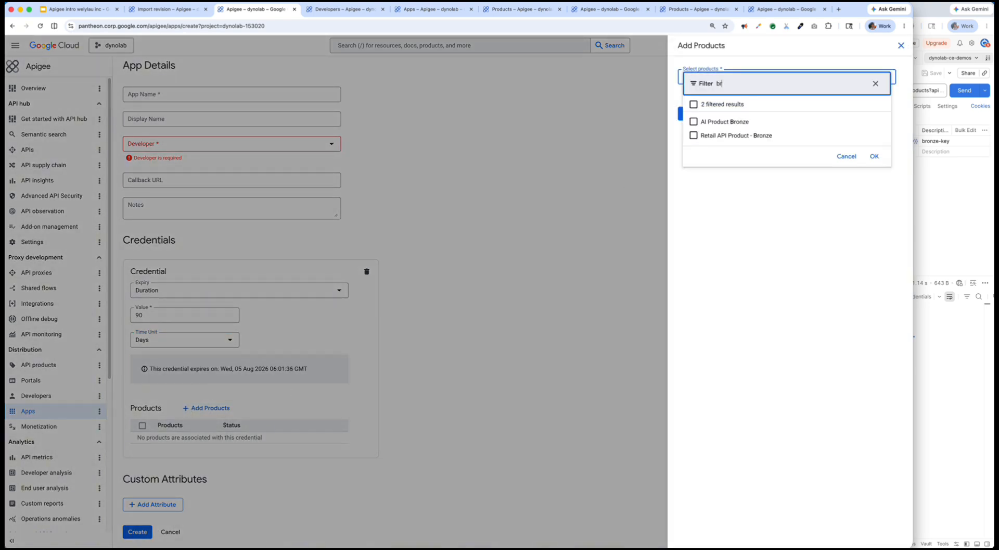
left_click(721, 136)
left_click(874, 156)
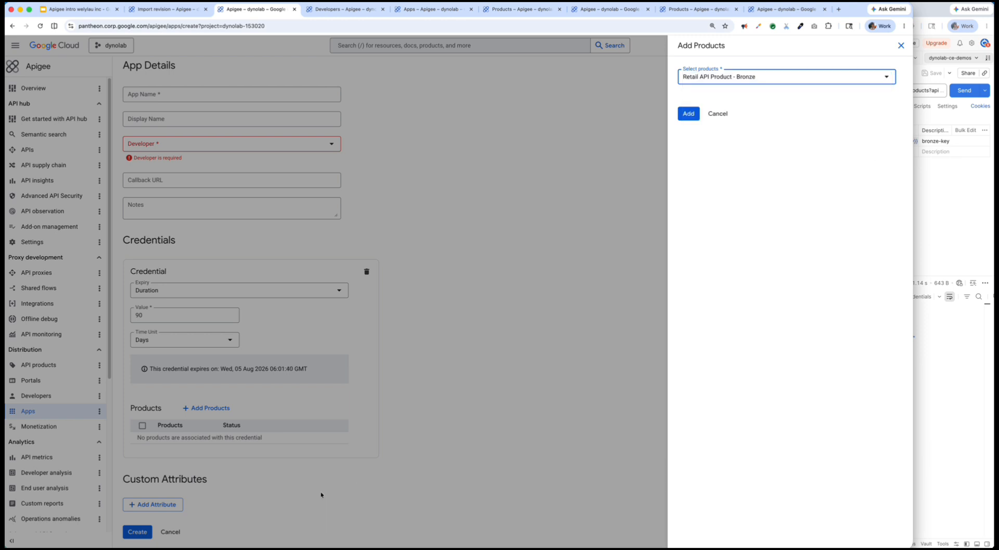
left_click(689, 113)
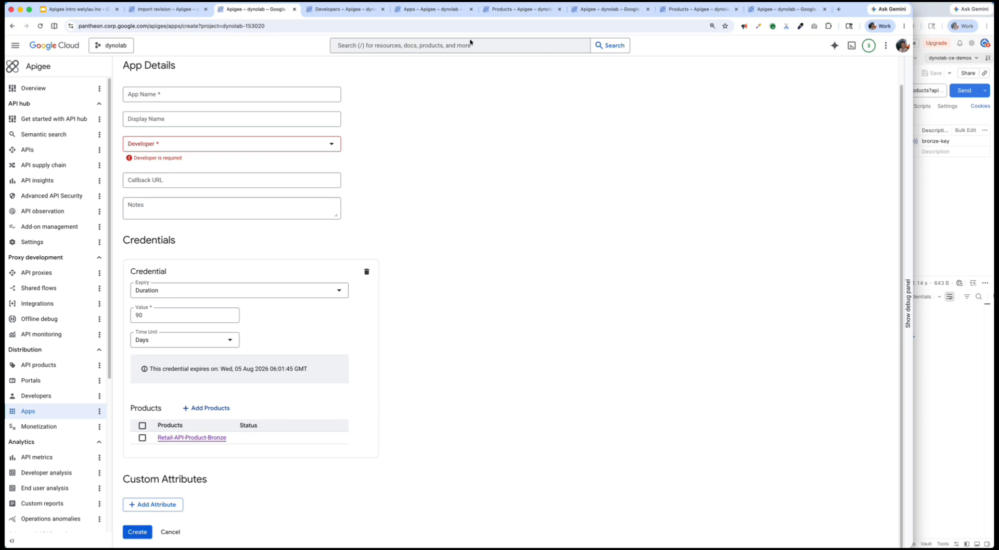
- Examine the name and associated product of the existing Retail-App-Free app, then hide its credential key
left_click(448, 10)
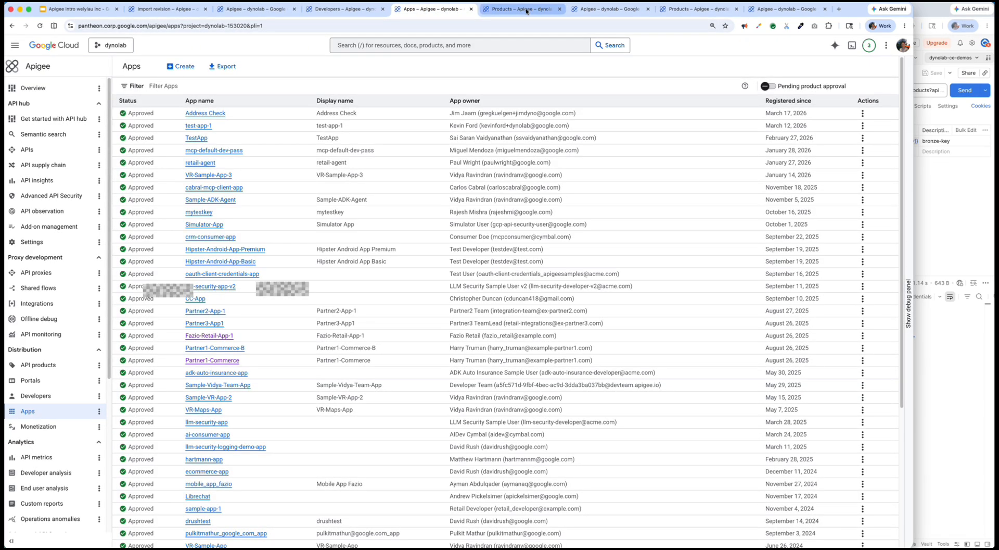
left_click(606, 8)
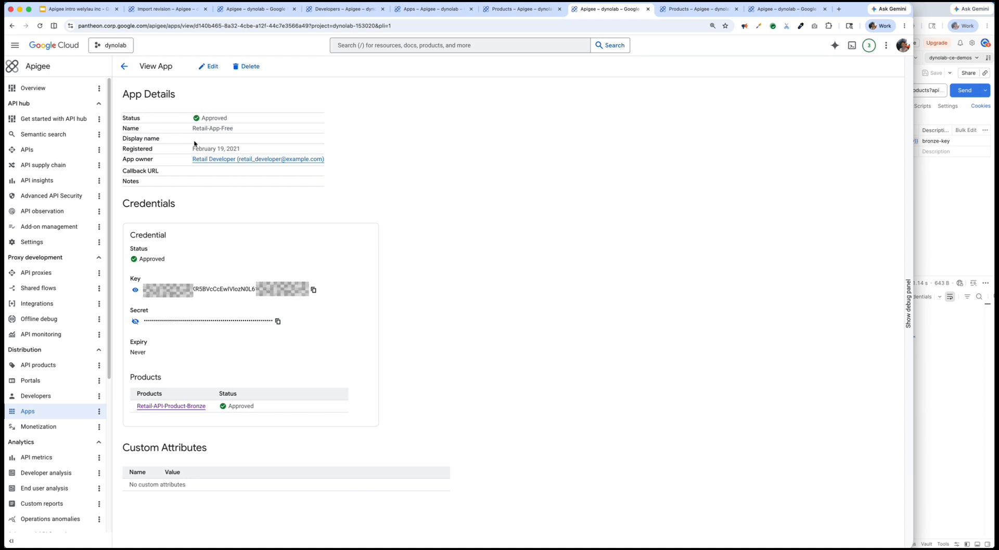
left_click_drag(209, 128, 234, 128)
left_click(234, 410)
left_click_drag(235, 410, 162, 407)
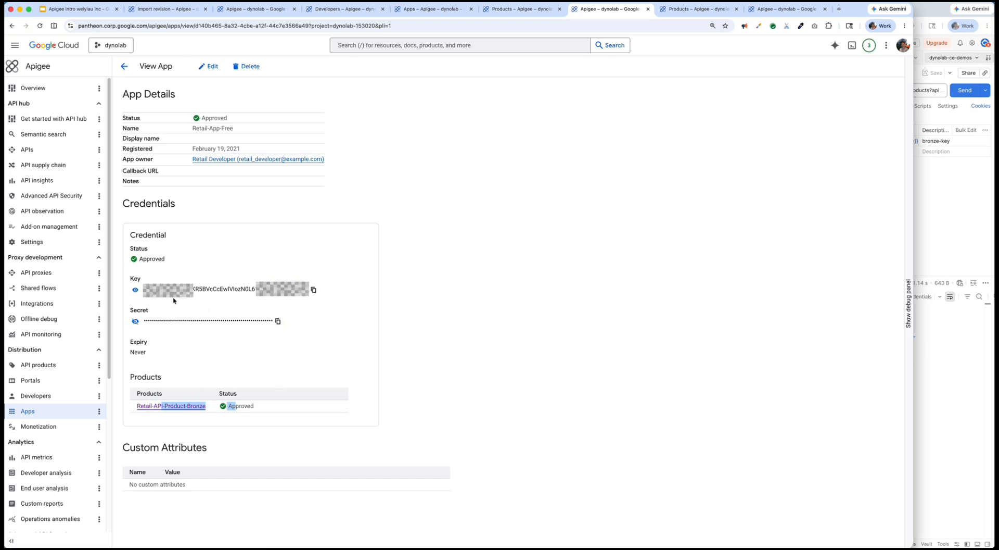
left_click(136, 291)
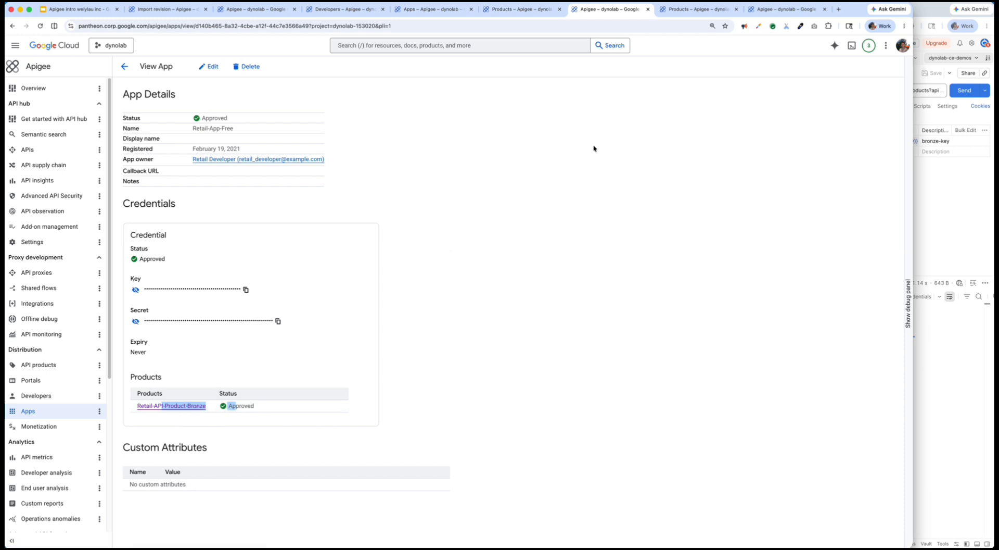
- Examine the name and associated product of the existing Partner1-Commerce app
left_click(783, 9)
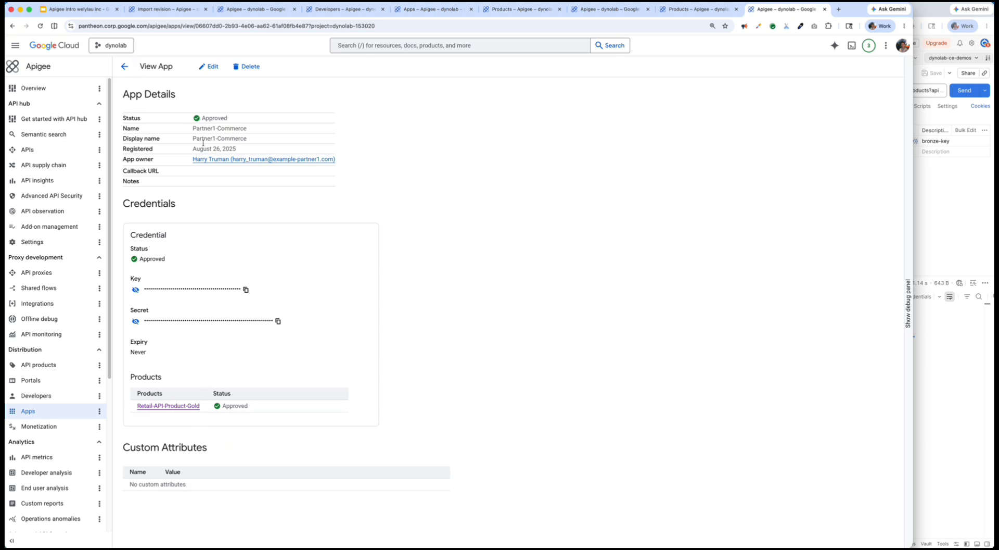
left_click_drag(193, 128, 248, 131)
left_click(181, 123)
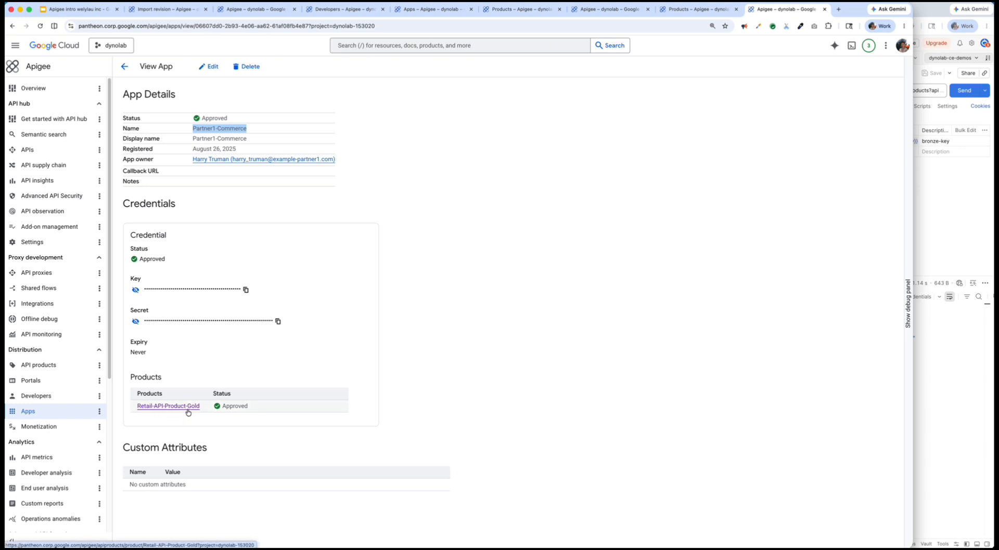
left_click(578, 307)
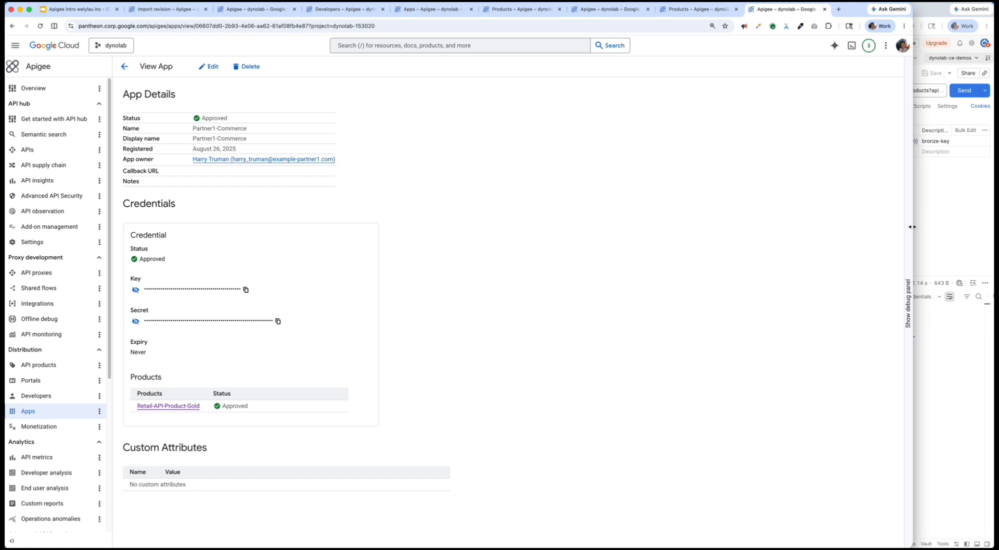
- Place Postman beside the Apigee console and send the retail-bronze-key request with its apikey parameter disabled
left_click_drag(911, 230, 618, 232)
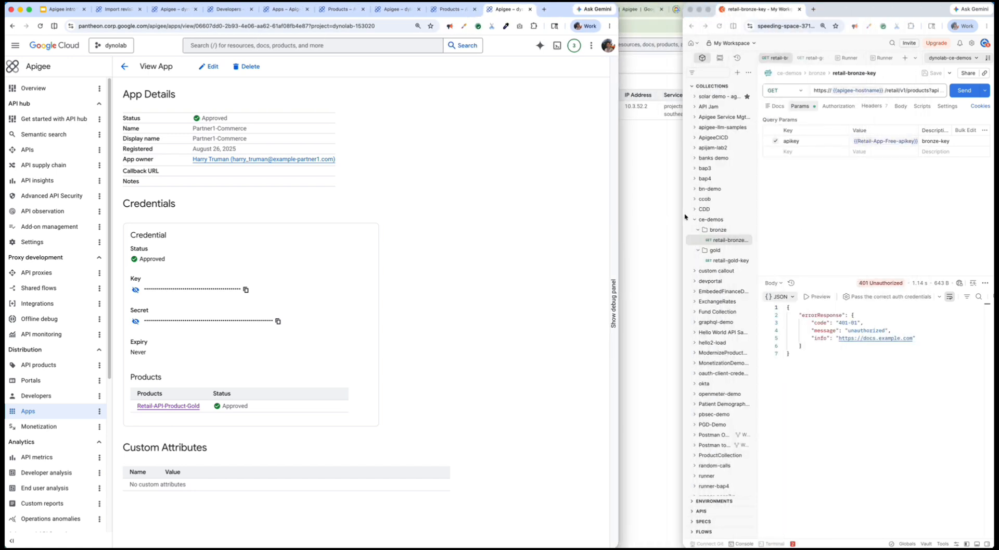
left_click_drag(684, 218, 541, 219)
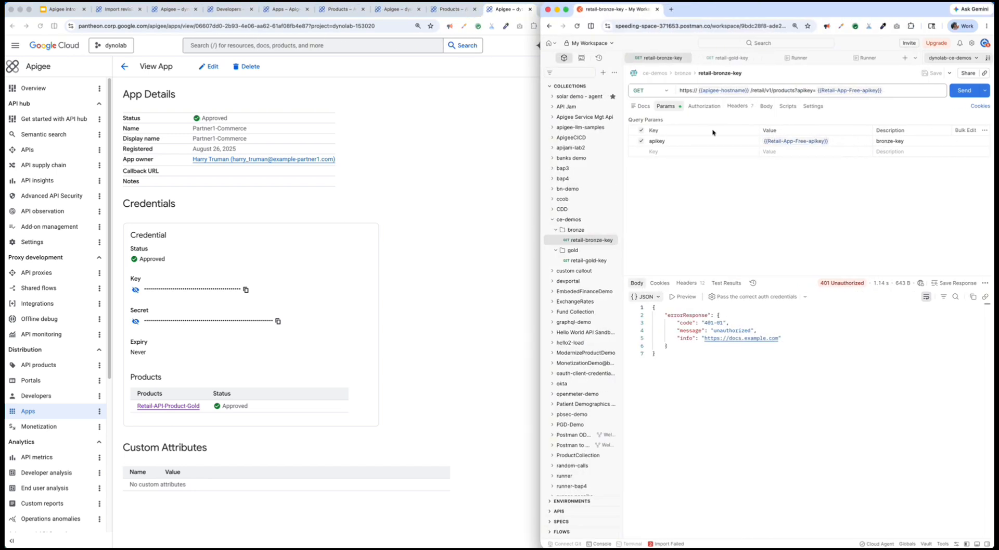
left_click(642, 141)
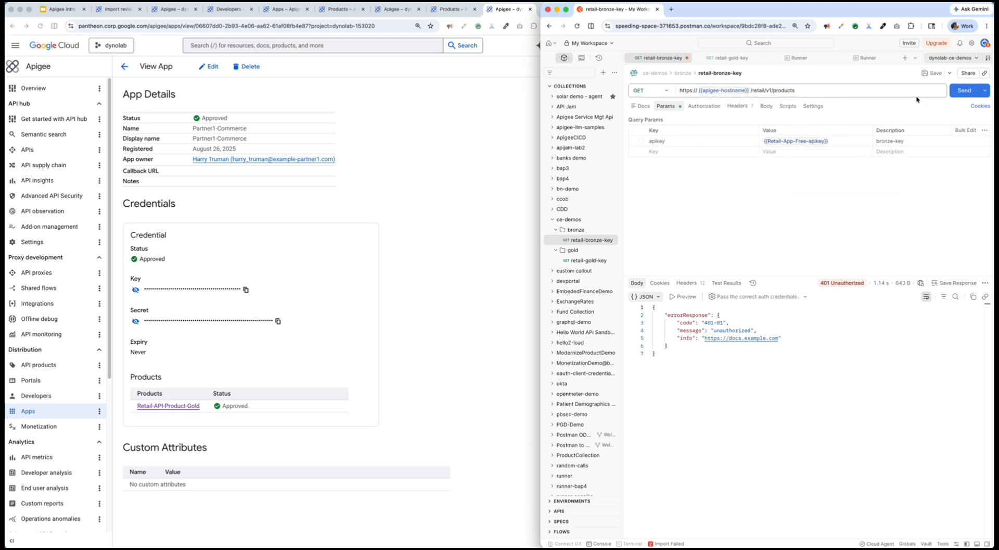
left_click(958, 92)
- Re-enable the apikey parameter, resend the retail-bronze-key request with Retail-App-Free shown alongside, and examine the first product returned
left_click(641, 141)
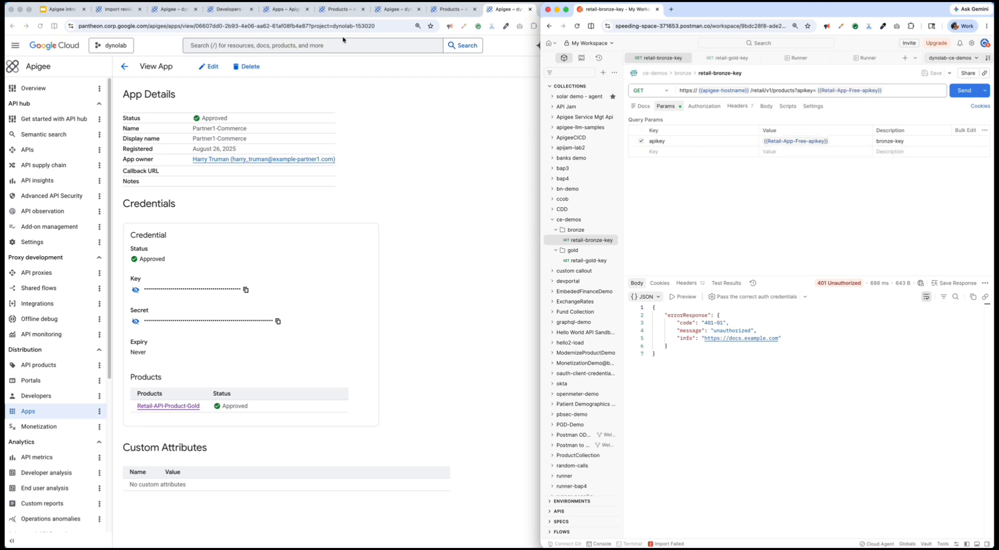
left_click(288, 9)
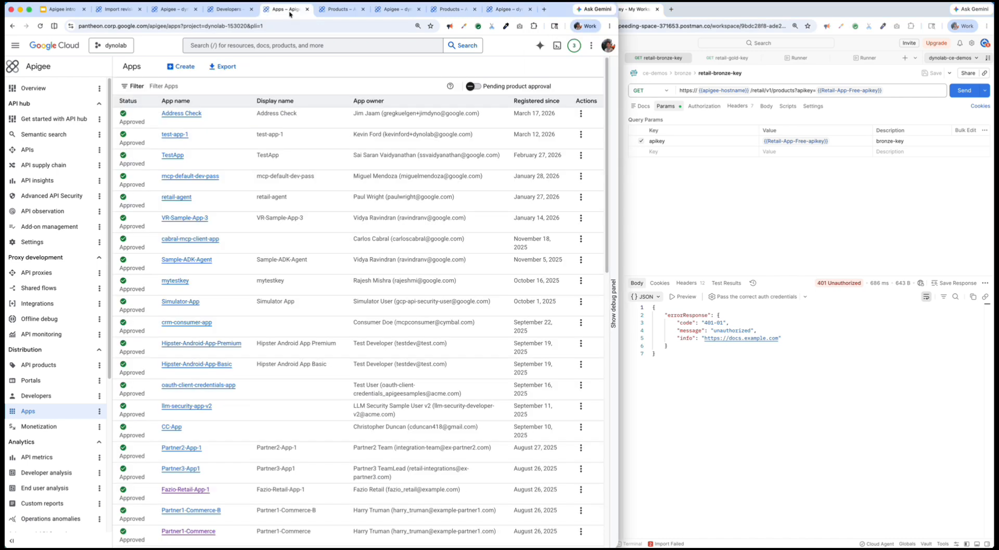
left_click(325, 9)
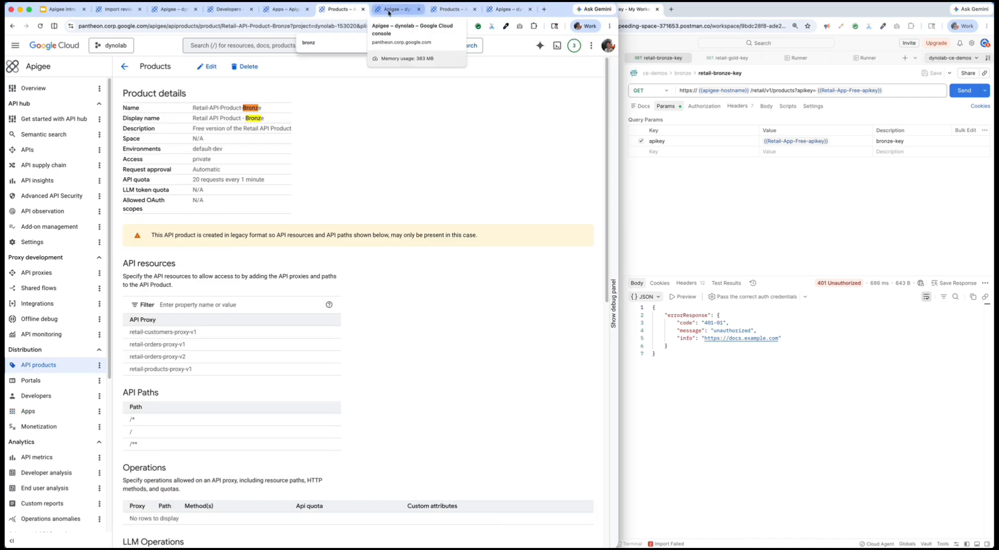
left_click(389, 11)
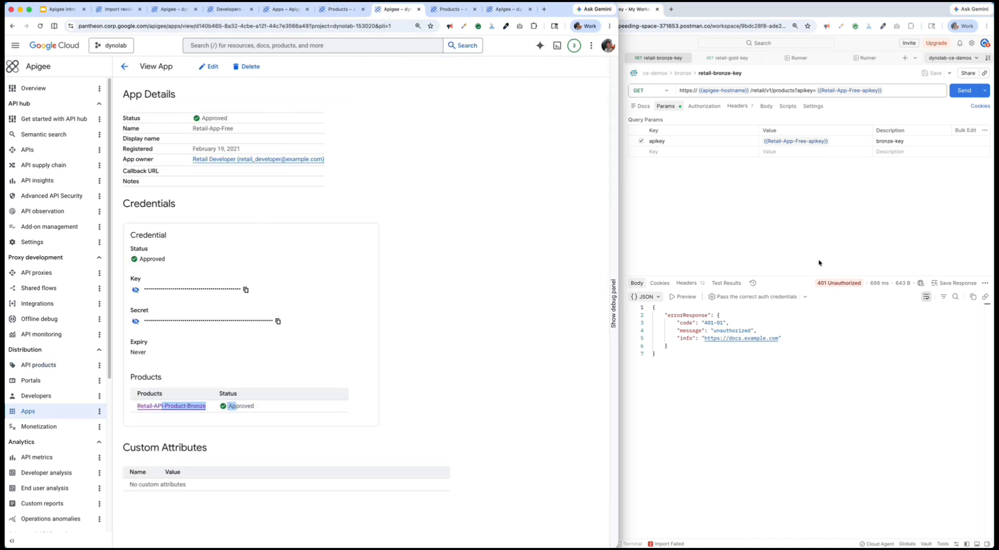
left_click(961, 94)
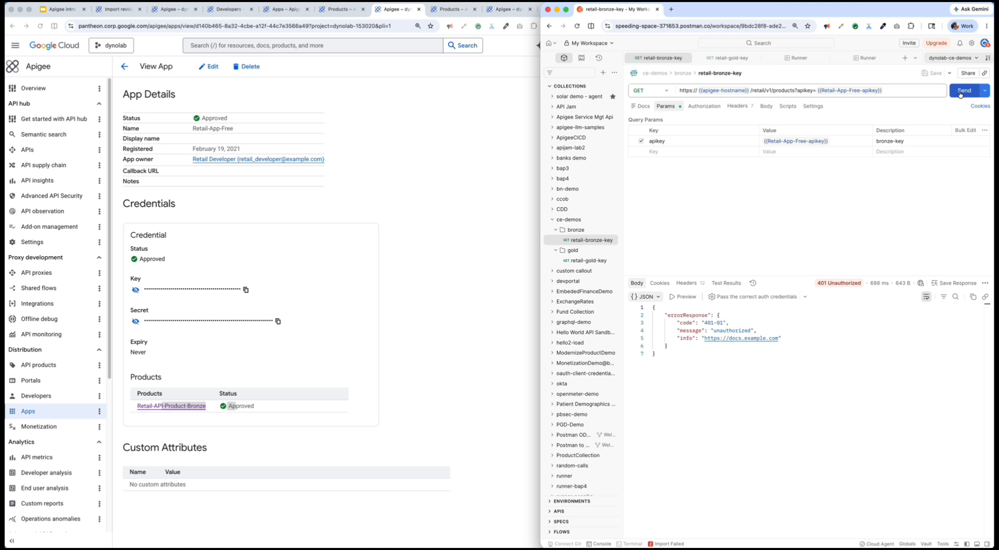
left_click(960, 95)
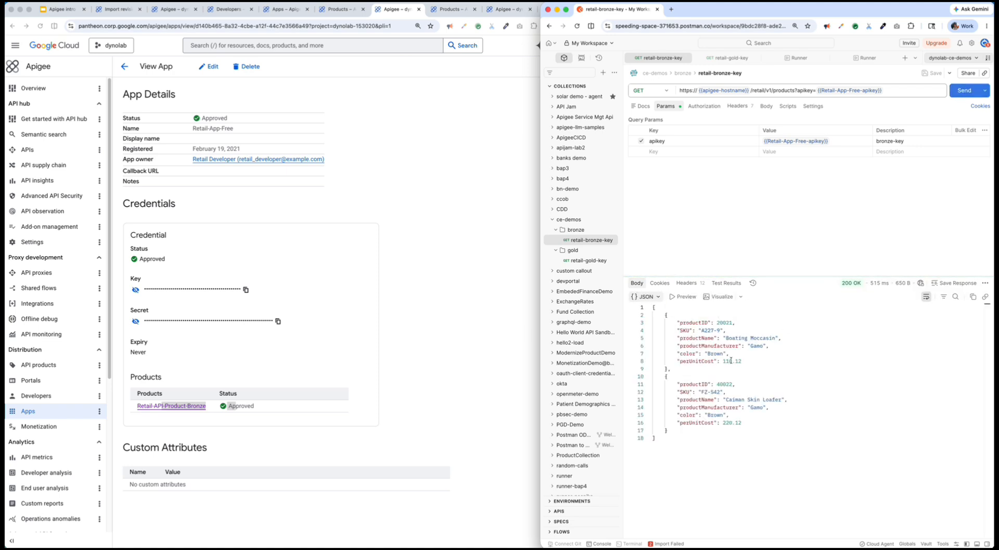
left_click_drag(685, 322, 751, 377)
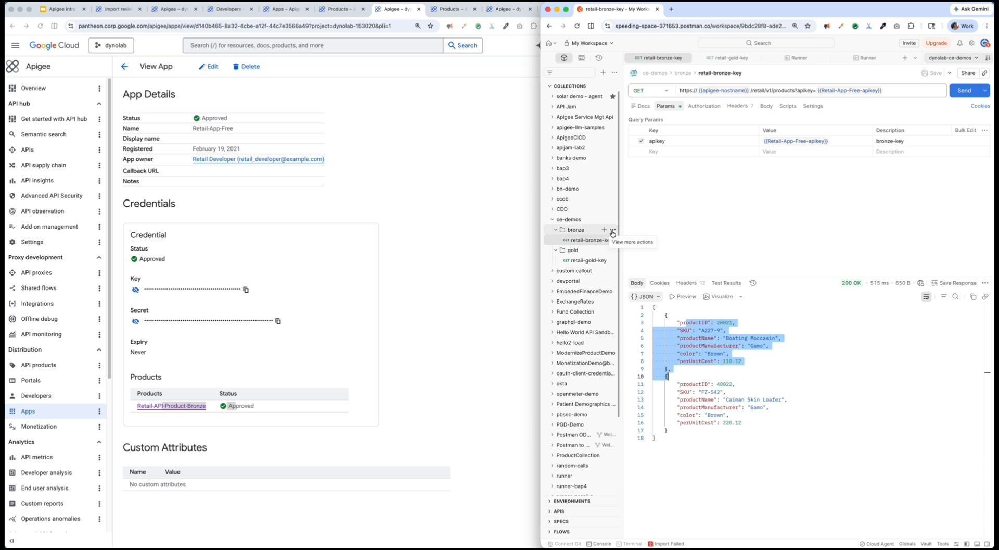
- Run the retail-bronze-key request manually in the collection runner for 30 iterations
left_click(613, 232)
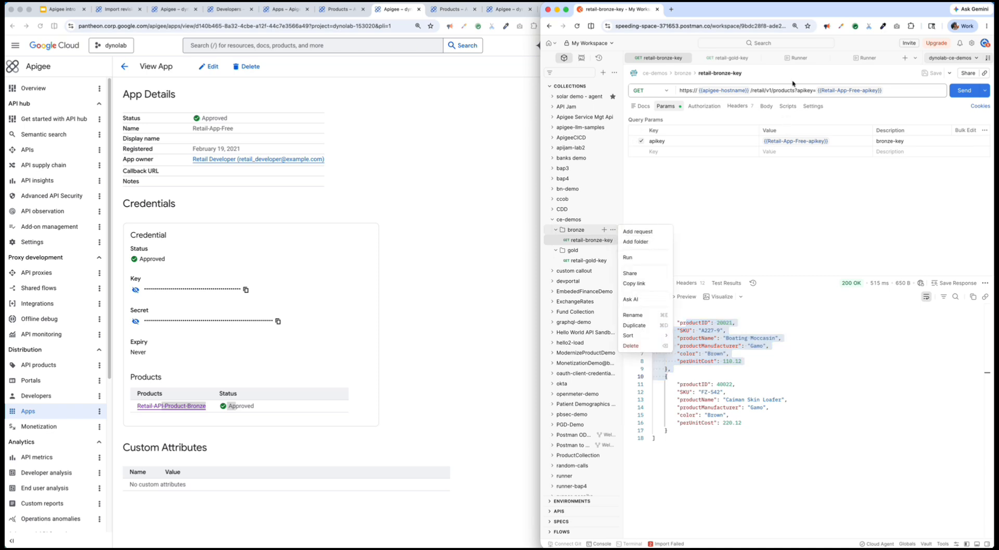
left_click(796, 58)
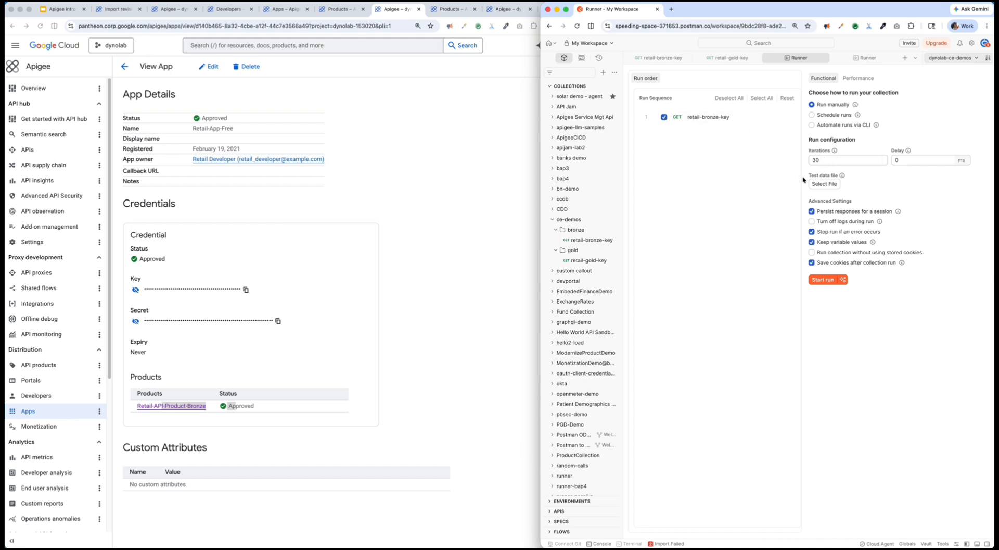
left_click_drag(827, 162, 806, 164)
left_click(822, 279)
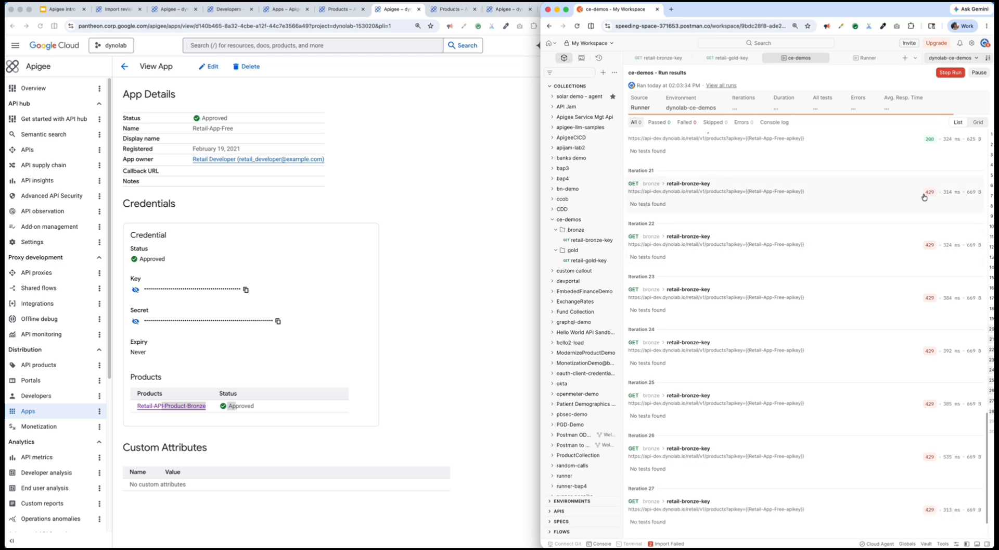
- Examine the status codes of the bronze run around iteration 21 and compare them with the API quota of Retail-API-Product-Bronze
scroll(929, 177, "up", 3)
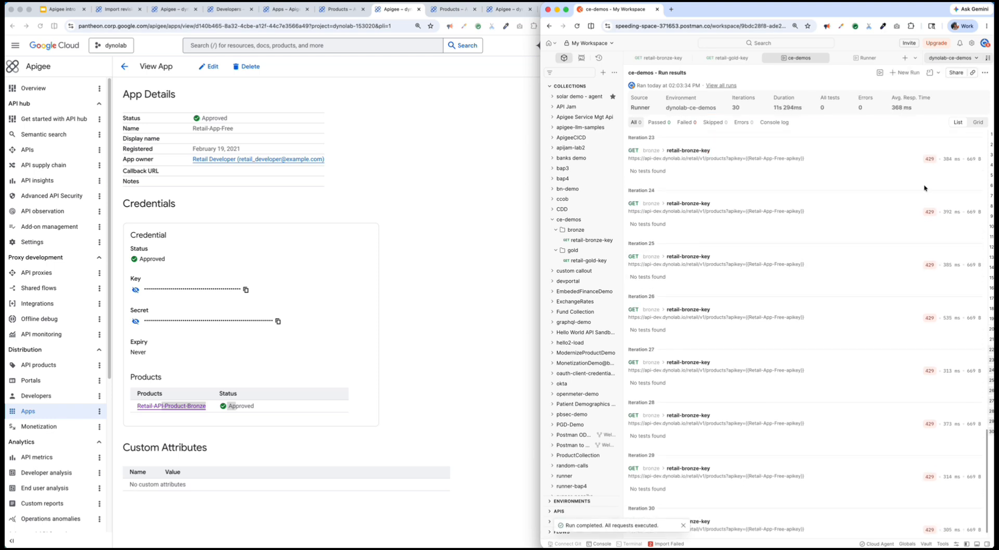
scroll(926, 224, "up", 1)
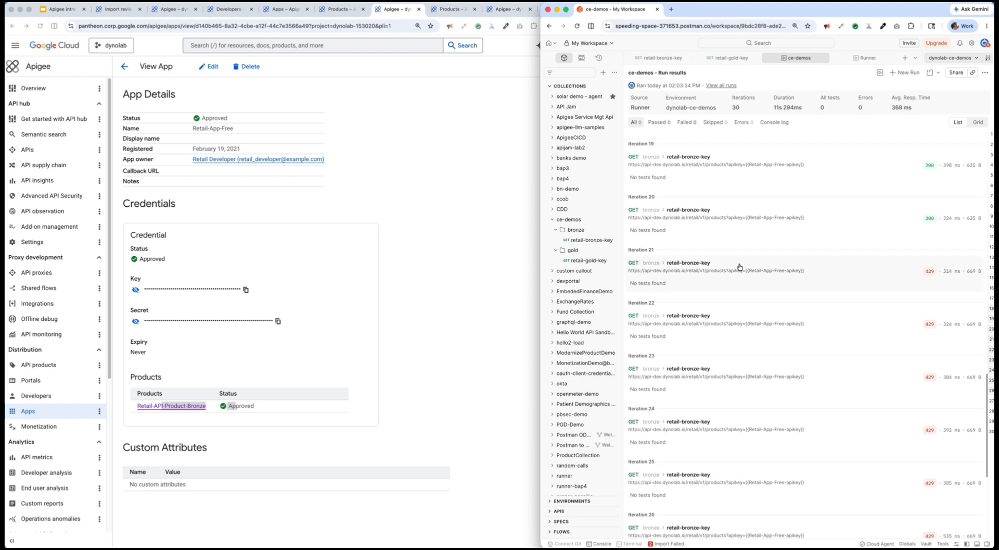
mouse_move(925, 276)
left_click(334, 10)
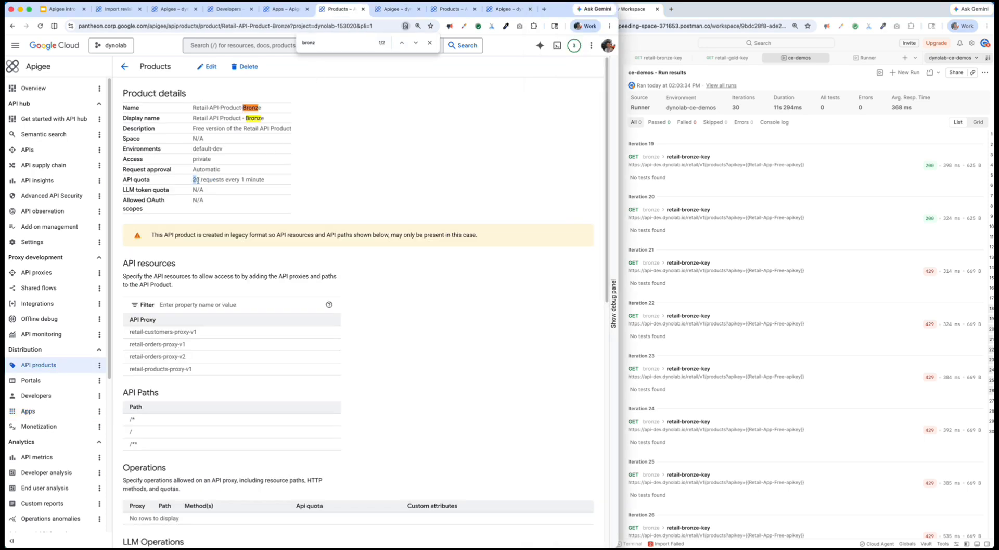
left_click_drag(193, 179, 263, 181)
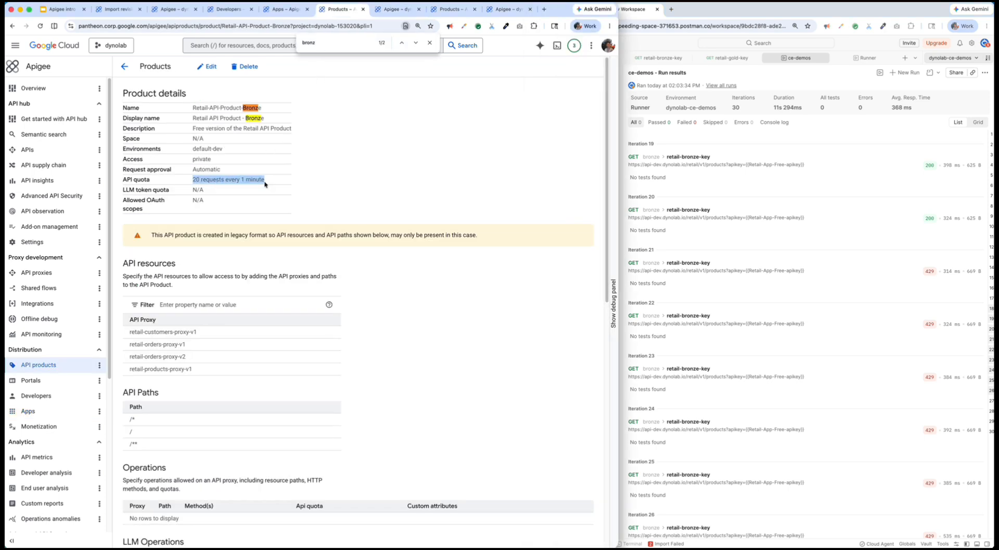
- Check the API quota of Retail-API-Product-Gold and run the retail-gold-key request in the collection runner for 50 iterations
left_click(868, 60)
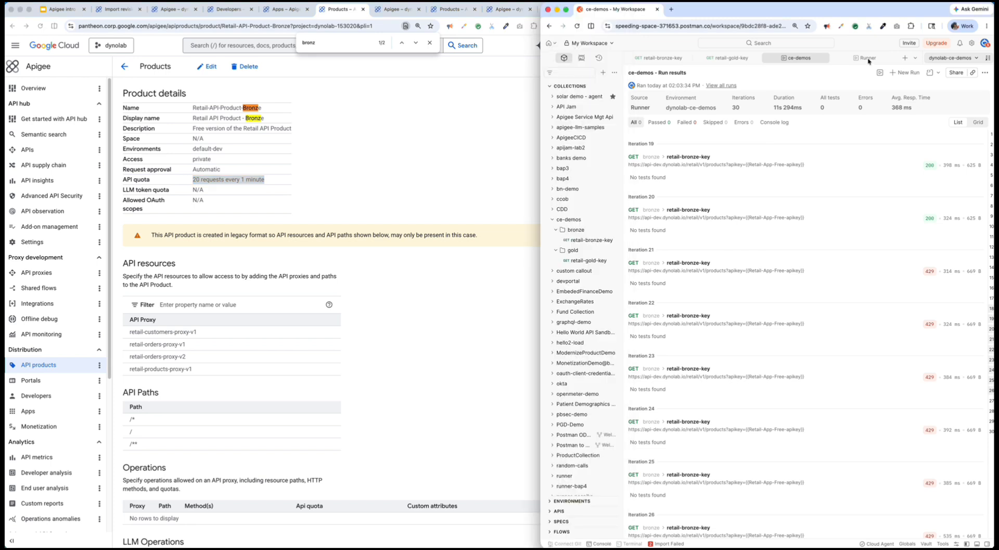
left_click(868, 60)
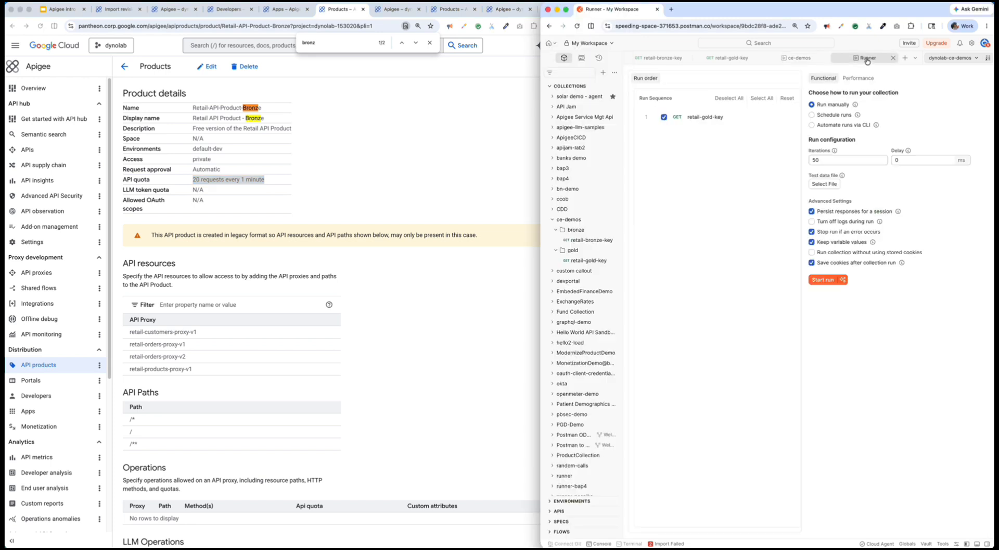
double_click(814, 161)
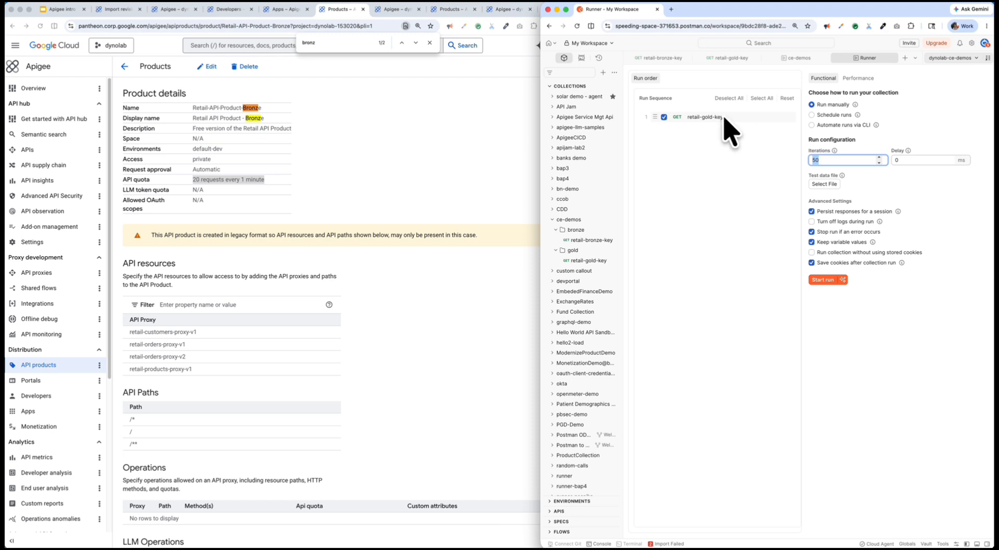
left_click(401, 106)
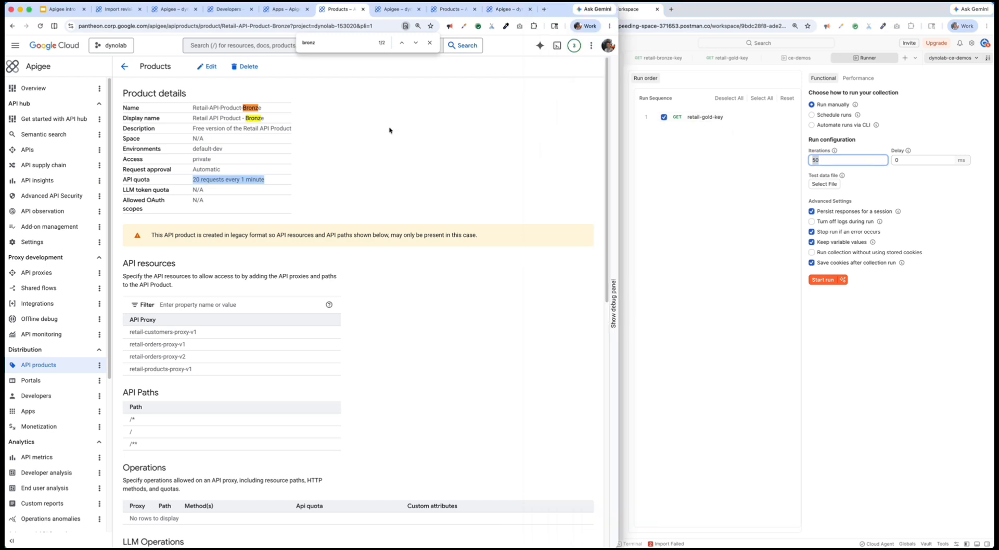
left_click(441, 11)
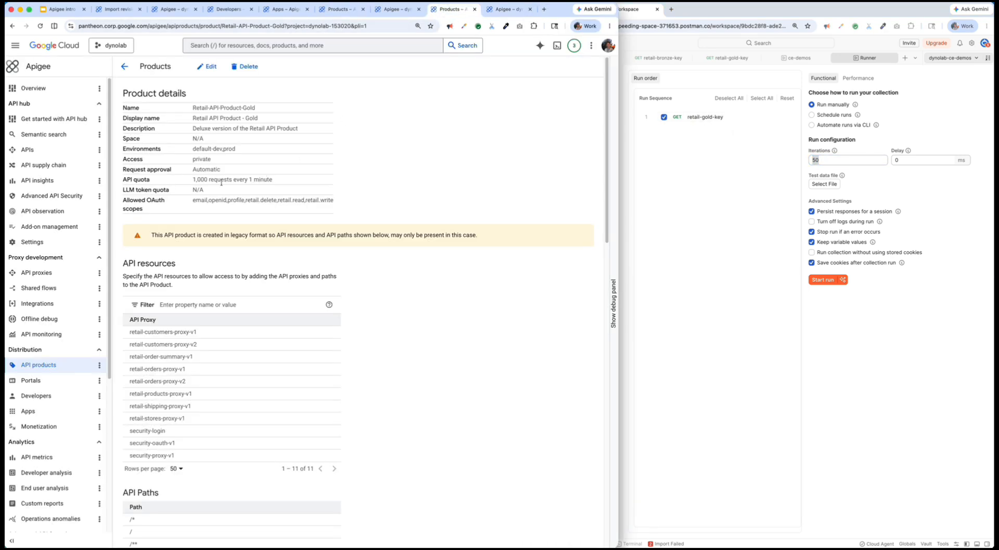
left_click_drag(224, 179, 195, 179)
left_click(200, 180)
left_click(831, 284)
left_click(827, 280)
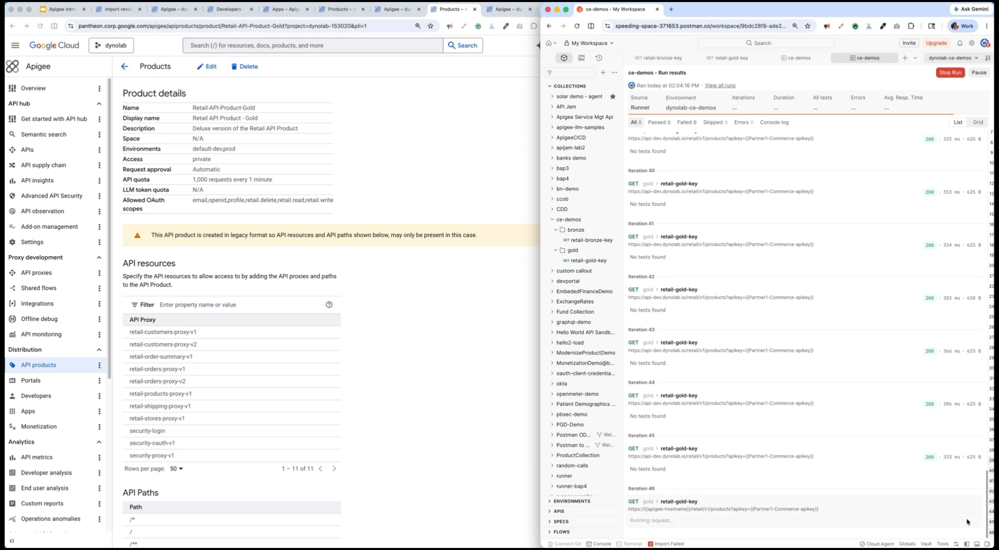
- Compare the gold run with the API quota of Retail-API-Product-Gold and return to the API Products slide
left_click(194, 181)
left_click_drag(194, 181, 281, 183)
left_click(283, 182)
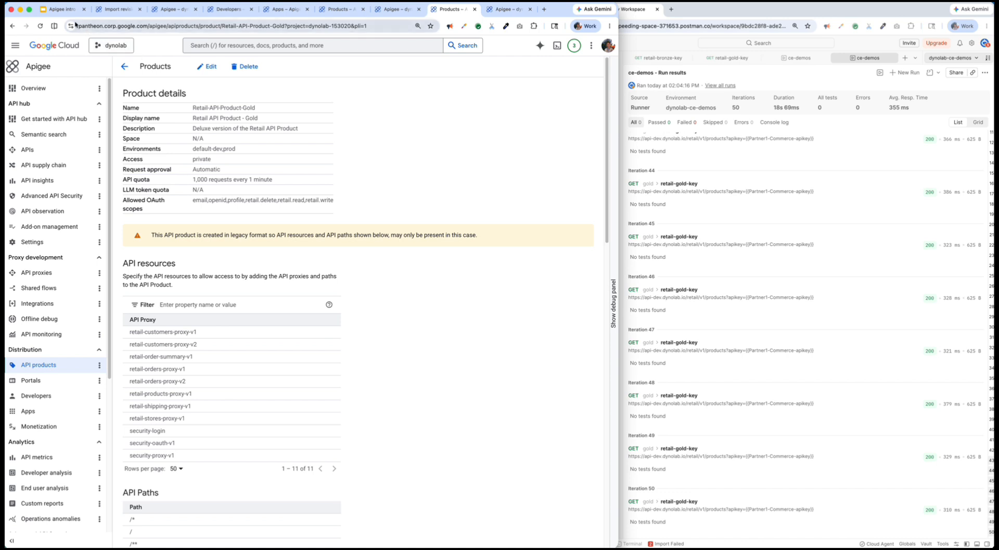
left_click(60, 10)
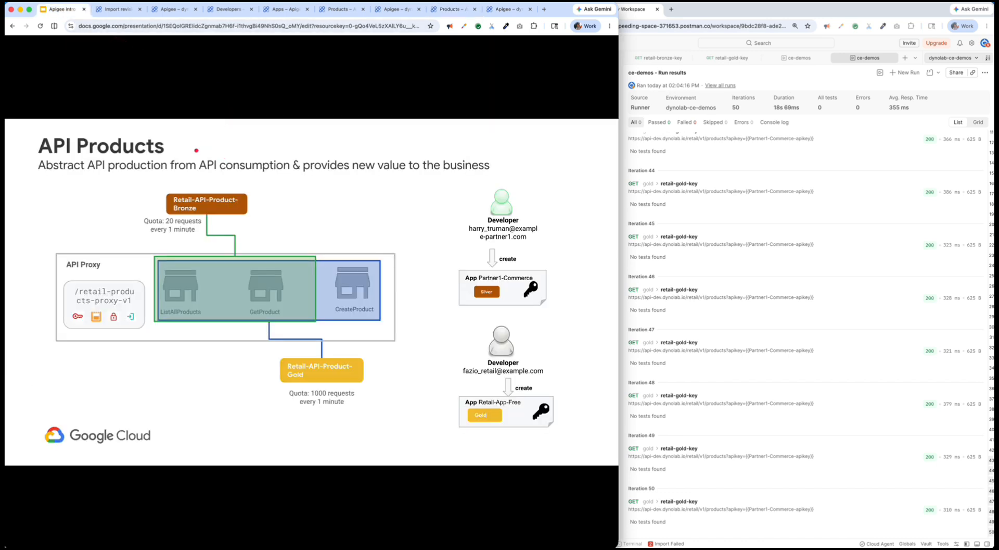